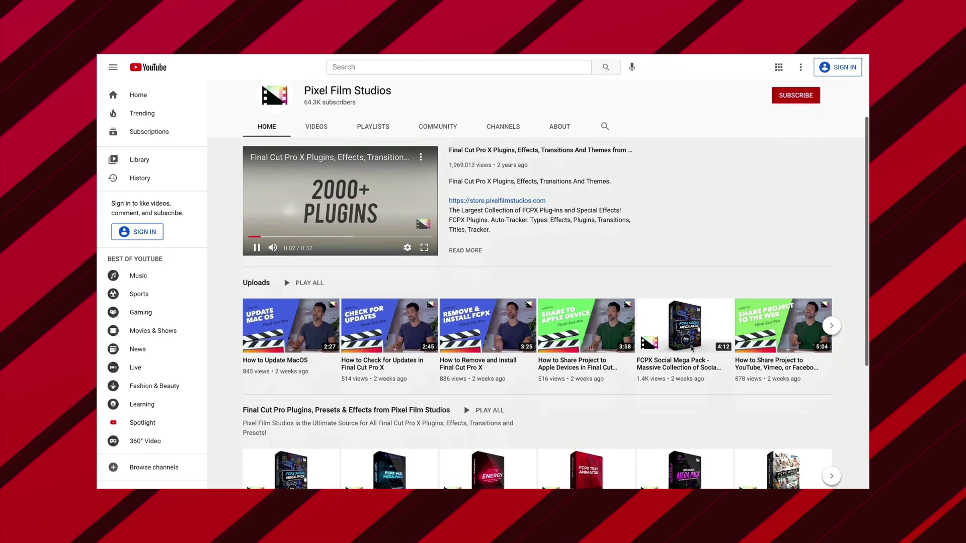
# Step: From the channel's Playlists, open Pixel Film Studios Presents to play the FCPX 10.4.9 quick tour
pyautogui.scroll(-5, 692, 347)
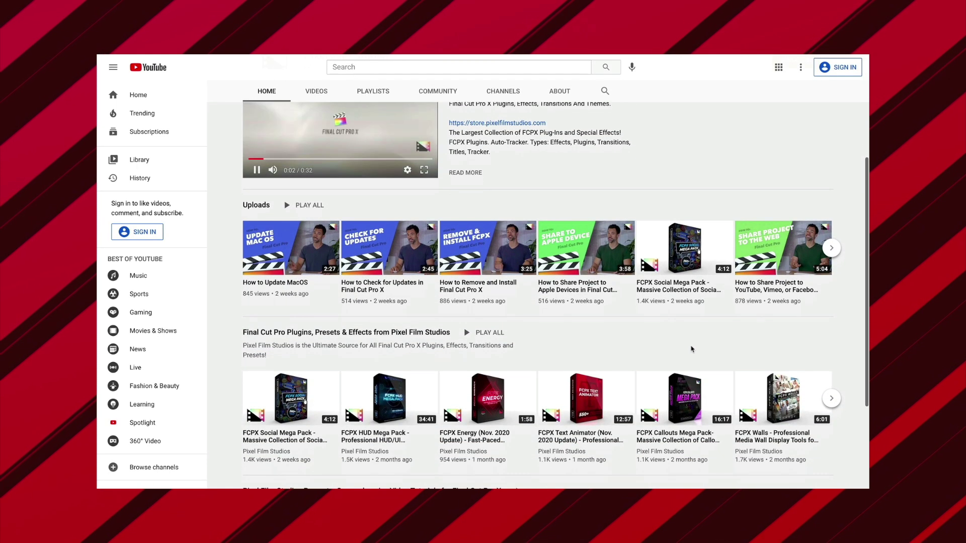
pyautogui.scroll(6, 692, 348)
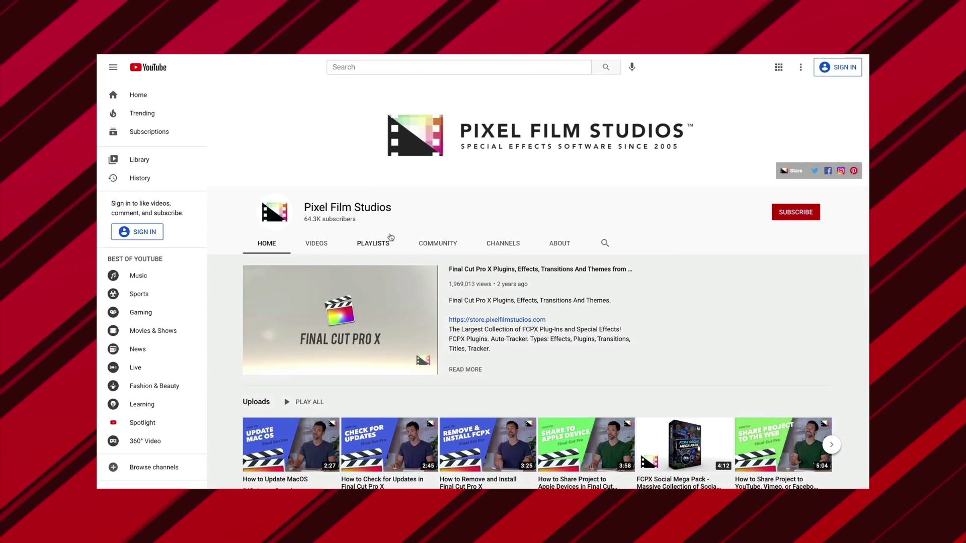
pyautogui.click(380, 241)
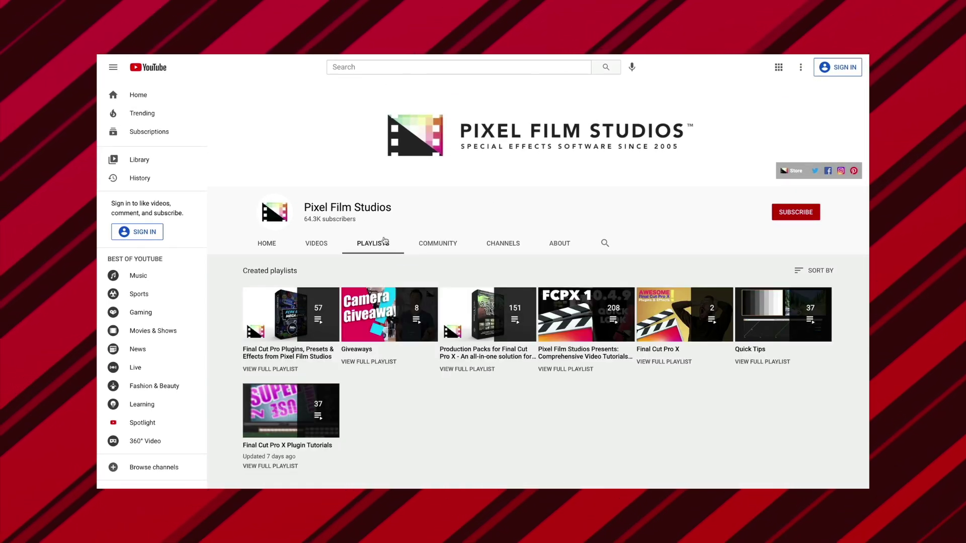
pyautogui.click(571, 353)
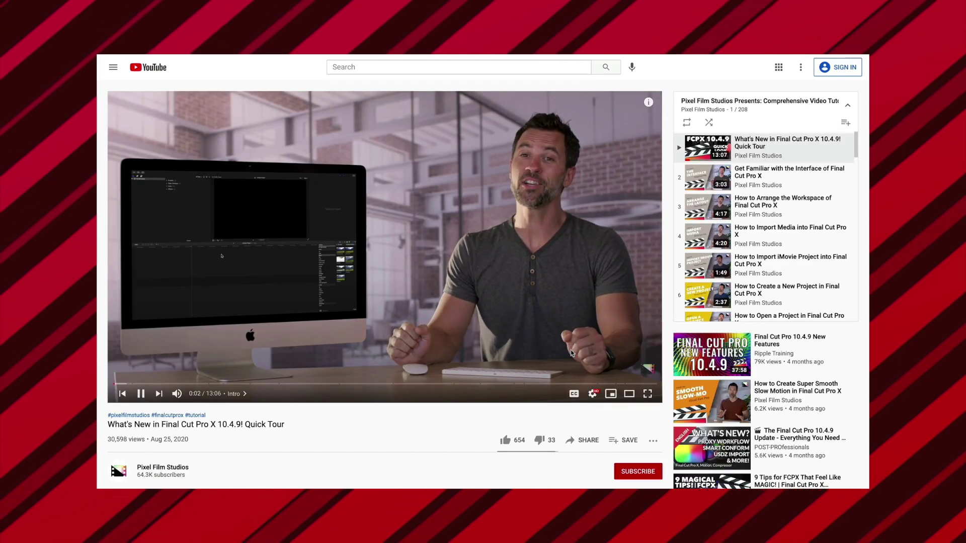
pyautogui.scroll(-15, 739, 241)
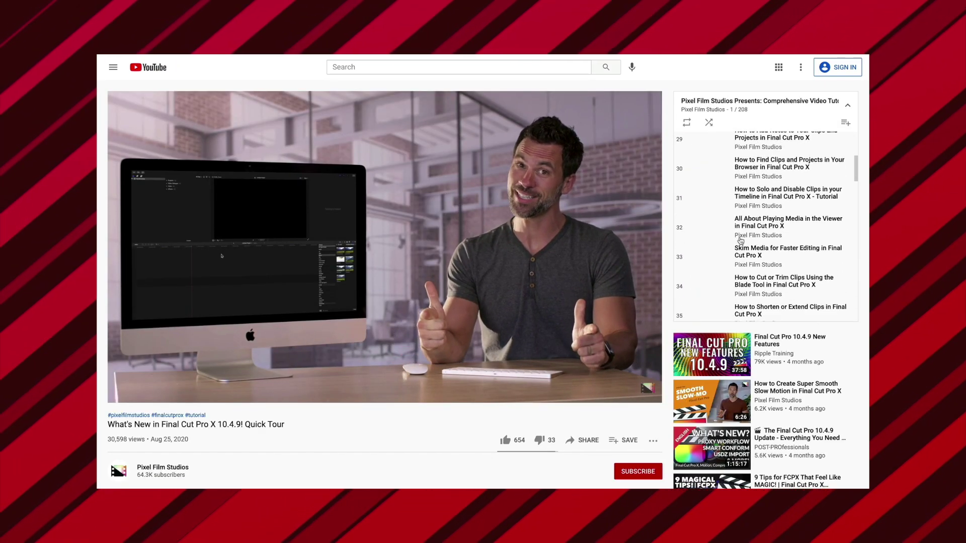
pyautogui.scroll(5, 740, 232)
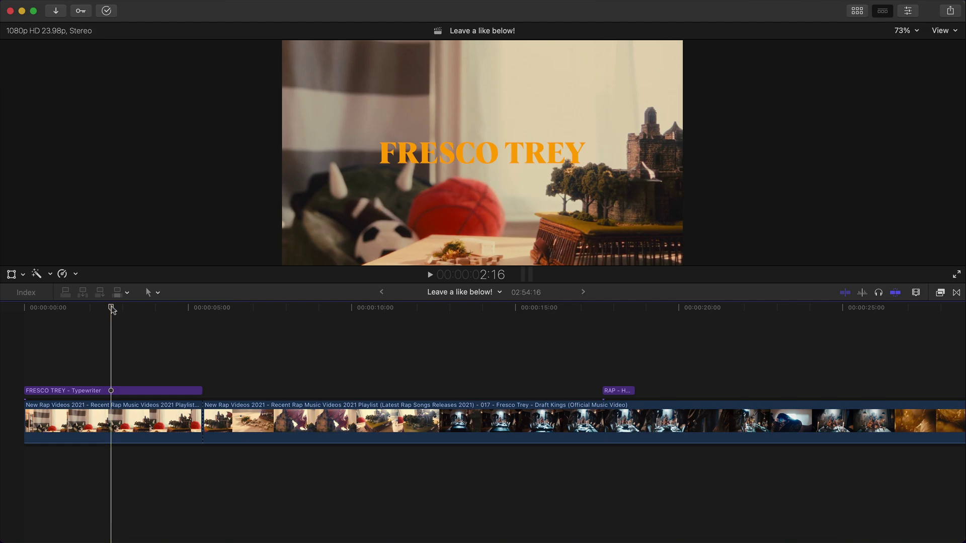
# Step: Scrub back and forth across the Typewriter title to watch FRESCO TREY type out
pyautogui.moveTo(114, 312); pyautogui.dragTo(47, 323)
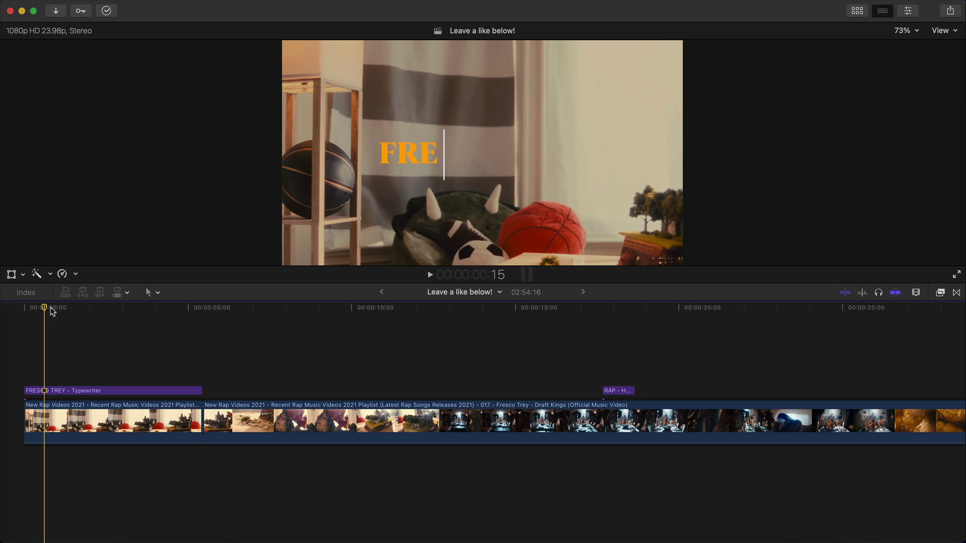
pyautogui.moveTo(53, 311); pyautogui.dragTo(111, 317)
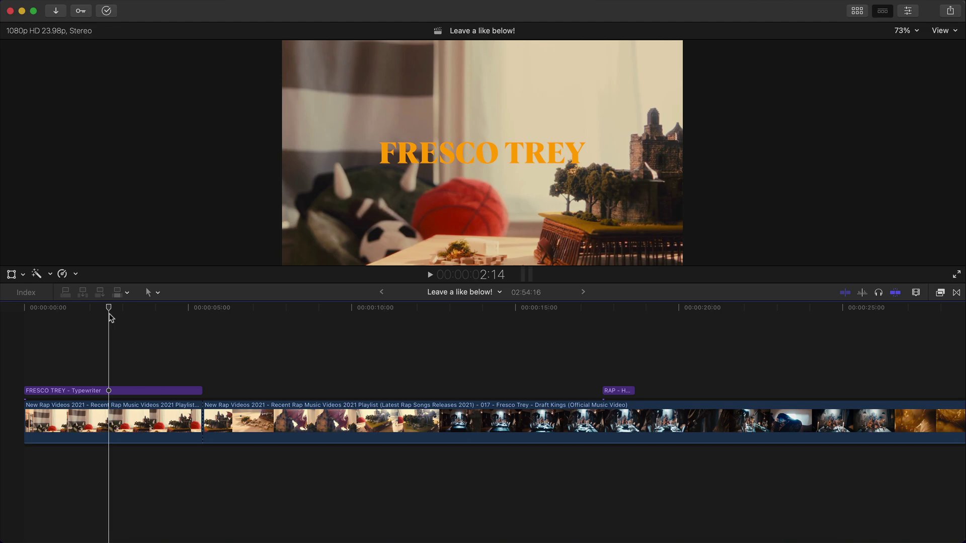
pyautogui.moveTo(109, 313); pyautogui.dragTo(57, 314)
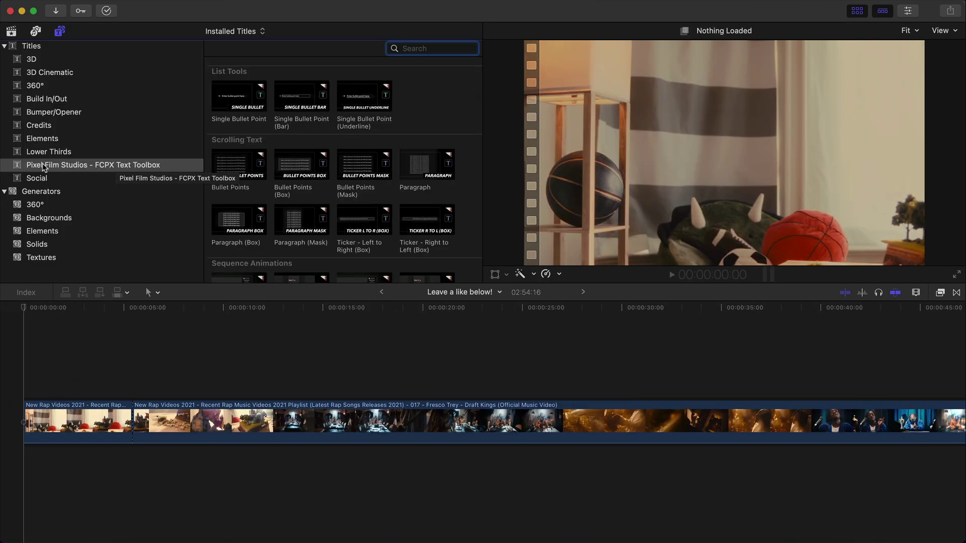
# Step: Show the FCPX Text Toolbox titles and preview the Single Bullet Point, Bar and Underline styles
pyautogui.click(119, 166)
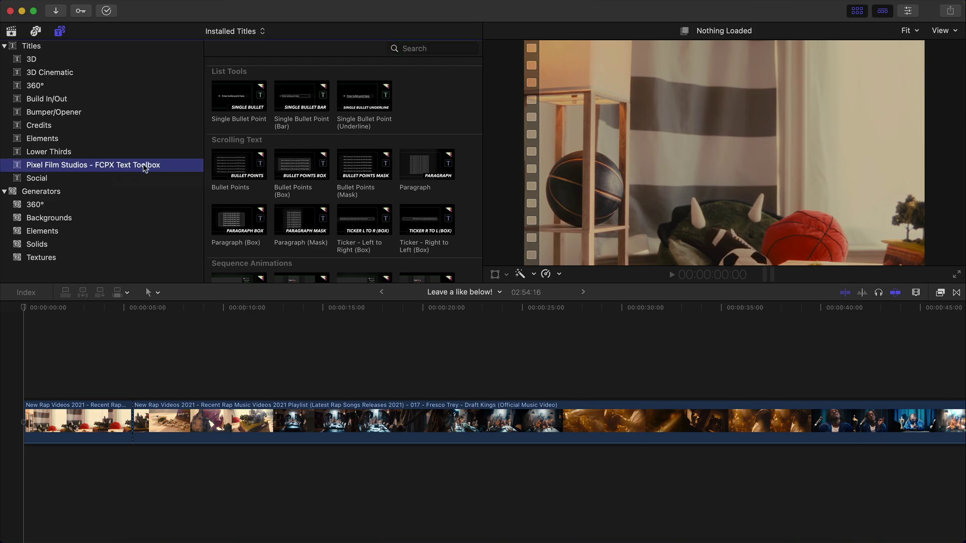
pyautogui.moveTo(204, 166); pyautogui.dragTo(144, 166)
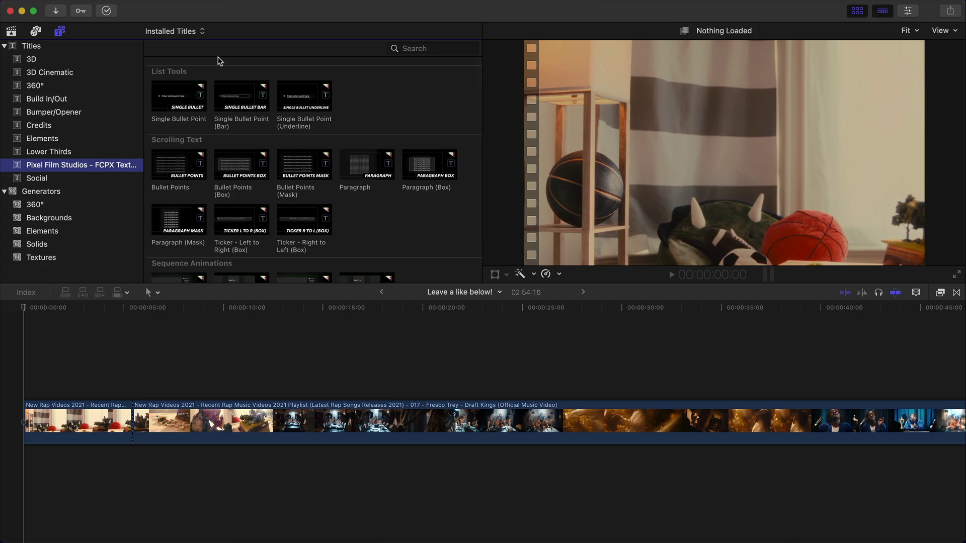
pyautogui.click(166, 93)
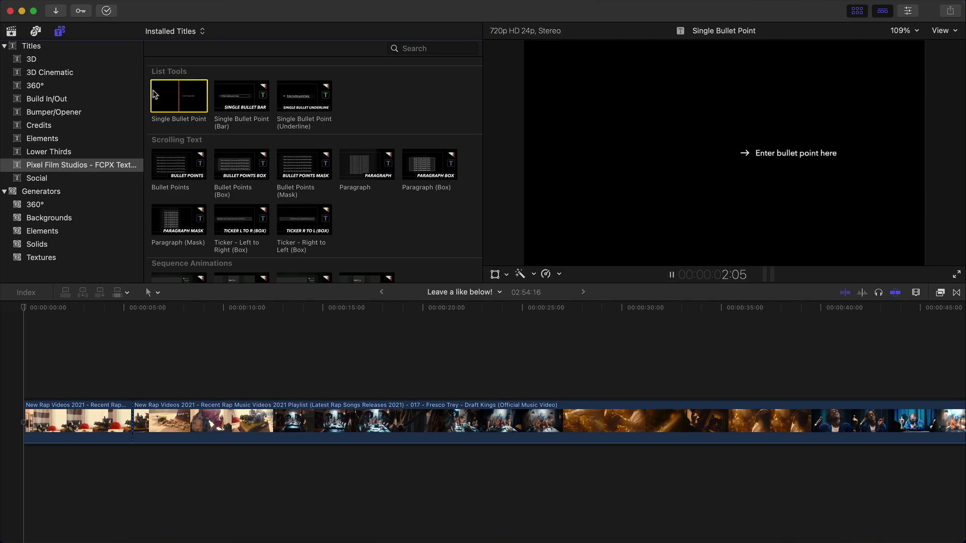
pyautogui.click(220, 96)
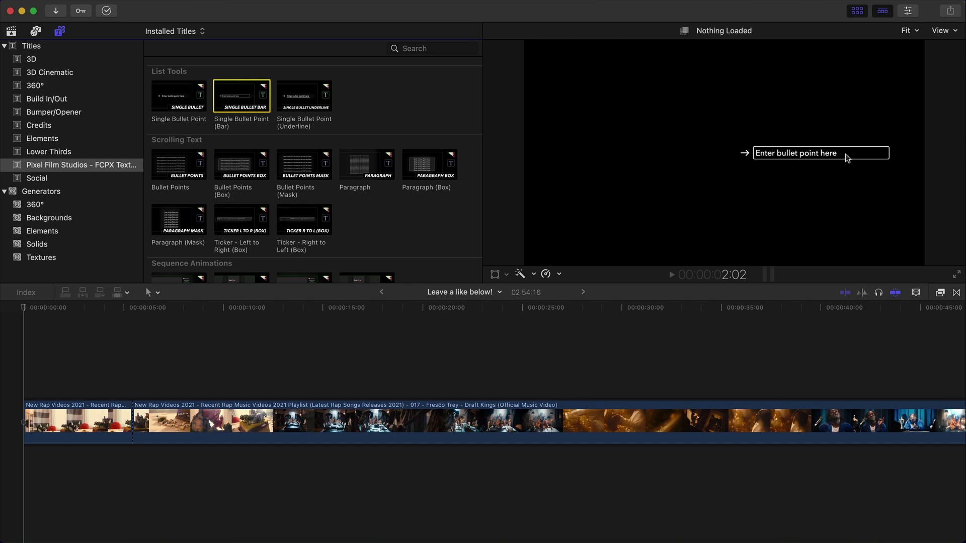
pyautogui.click(299, 96)
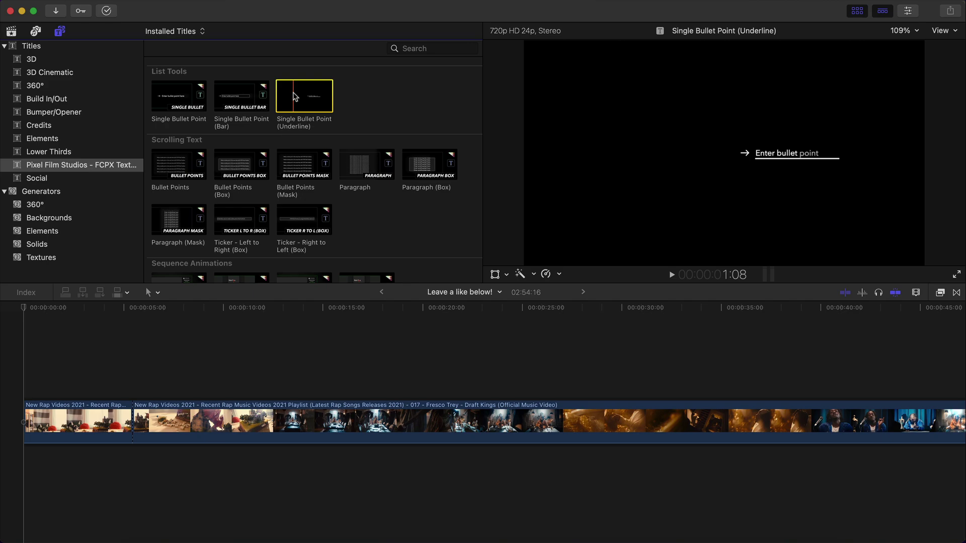
# Step: Play a skimmed title preview, then preview the Paragraph (Mask) scrolling title
pyautogui.scroll(-5, 302, 151)
pyautogui.scroll(4, 312, 161)
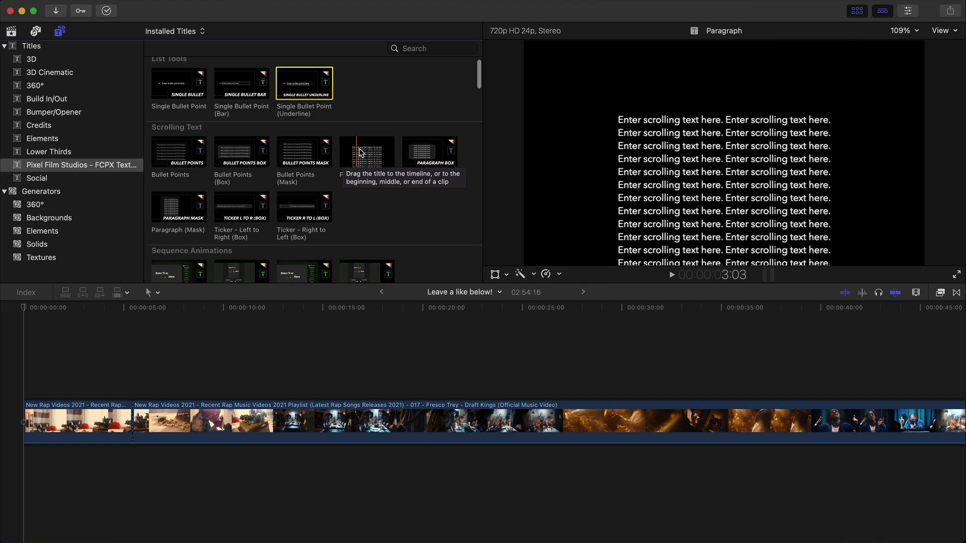
pyautogui.press('space')
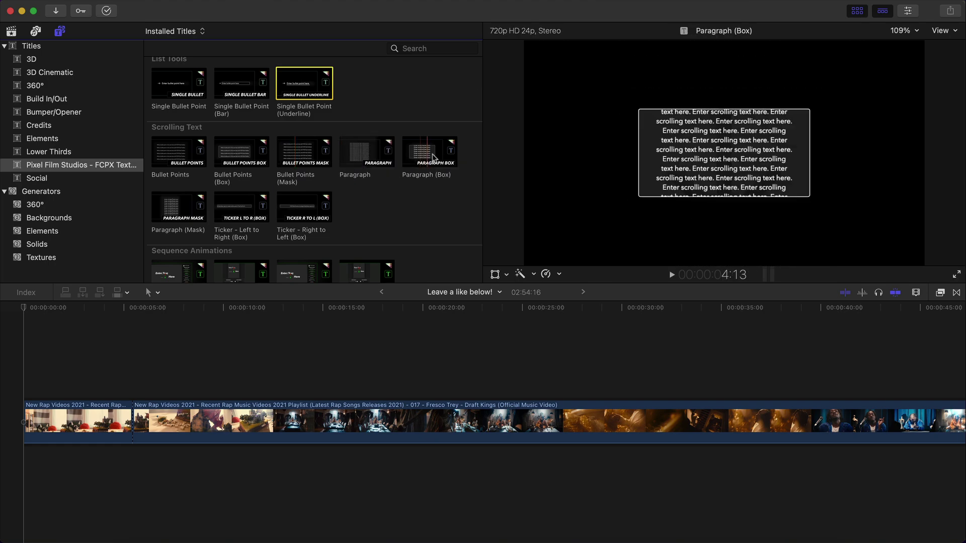
pyautogui.click(174, 210)
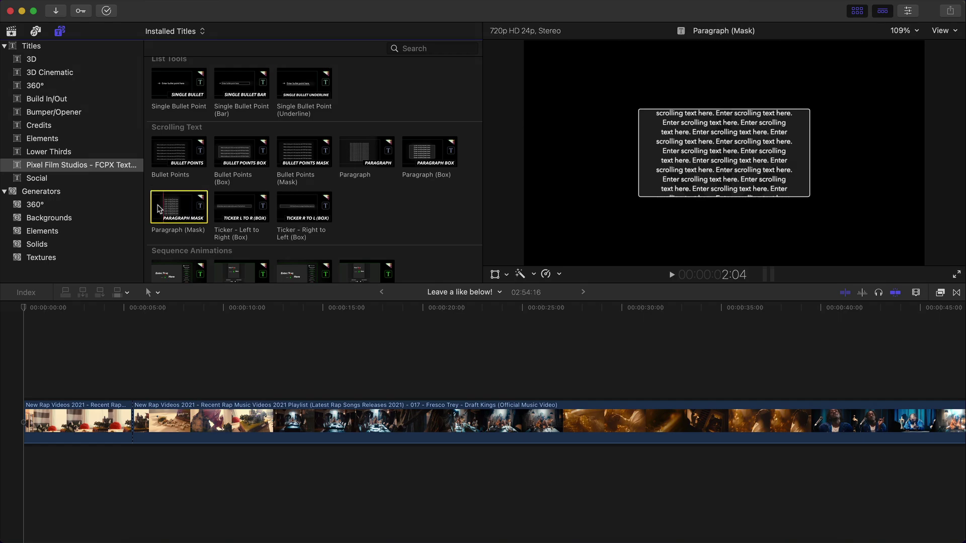
# Step: Test the Horizontal Text Flip (Oscillate) title over the clip, then delete it from the timeline
pyautogui.scroll(-3, 163, 150)
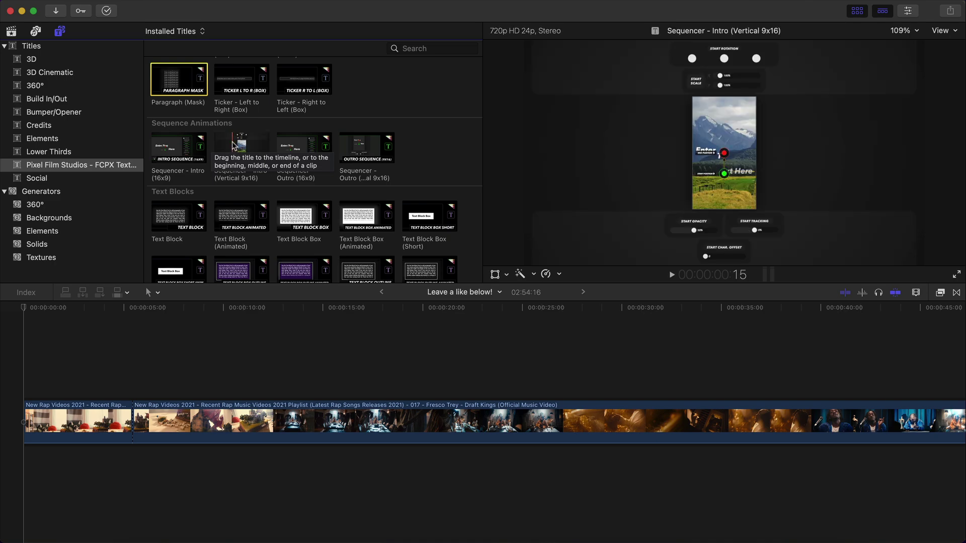
pyautogui.scroll(-10, 233, 149)
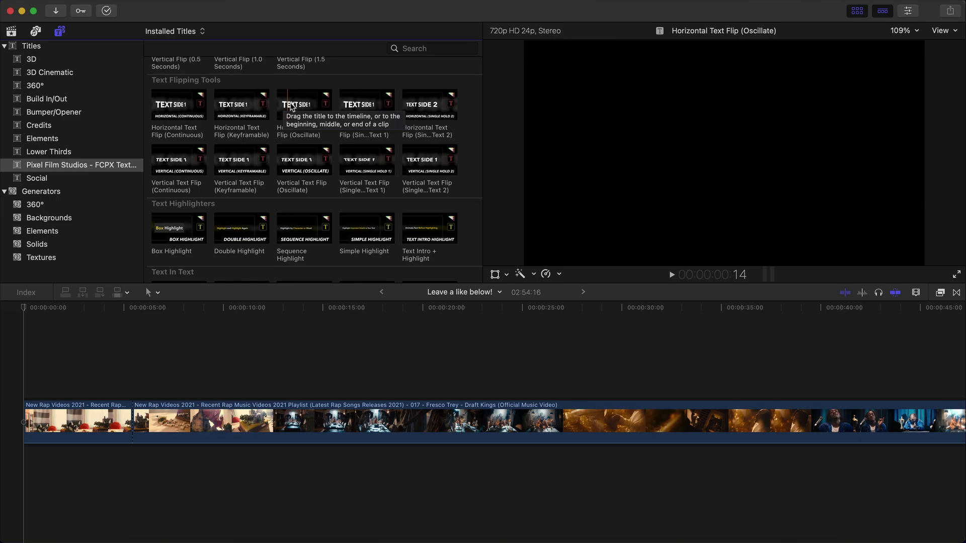
pyautogui.moveTo(315, 106); pyautogui.dragTo(196, 390)
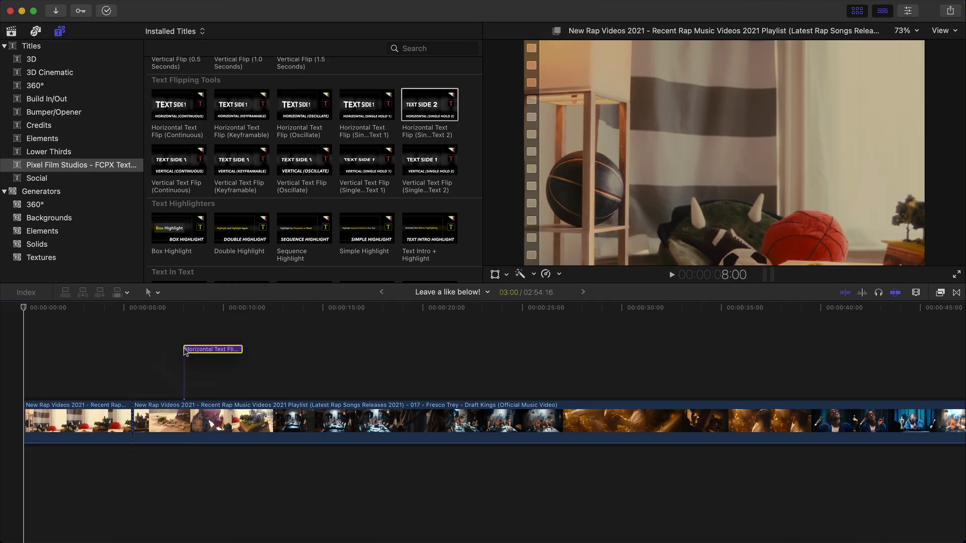
pyautogui.press('space')
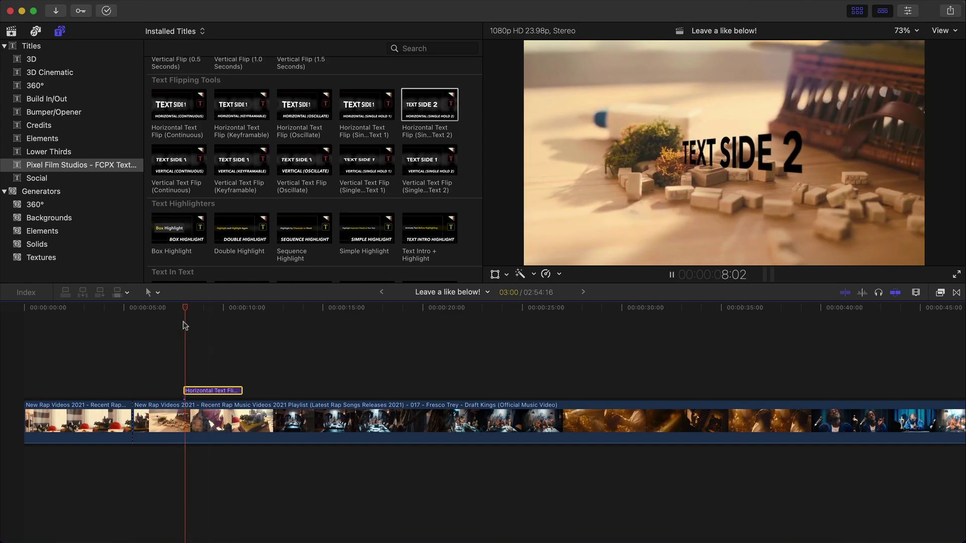
pyautogui.press('space')
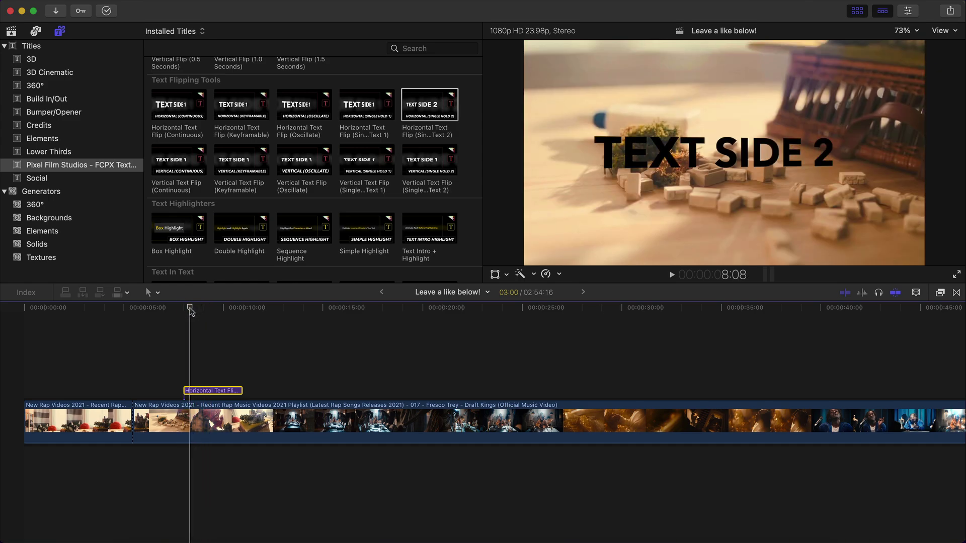
pyautogui.click(199, 311)
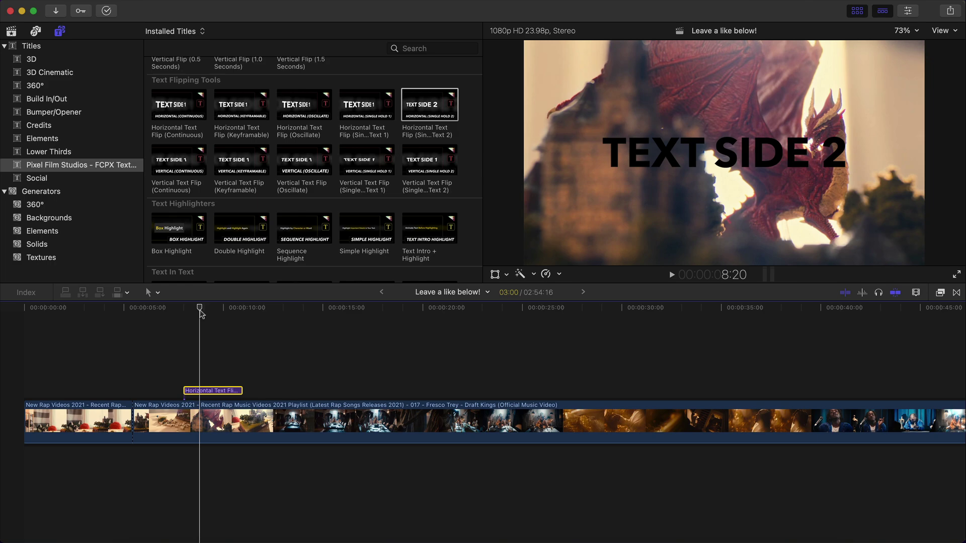
pyautogui.press('Delete')
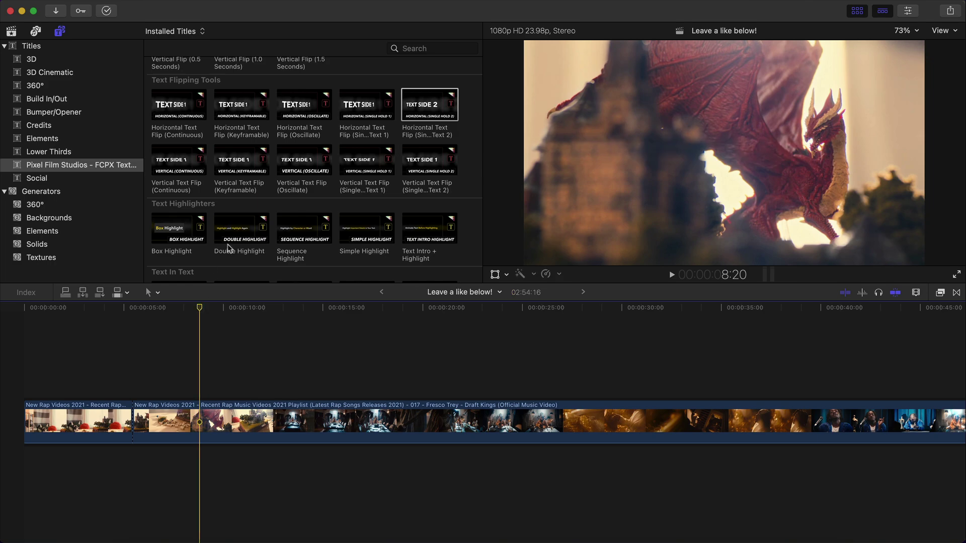
# Step: Preview the 3D Circle Path, Circle Path (Animated) and 3D Line Path (Animated) titles
pyautogui.scroll(-10, 258, 202)
pyautogui.click(176, 120)
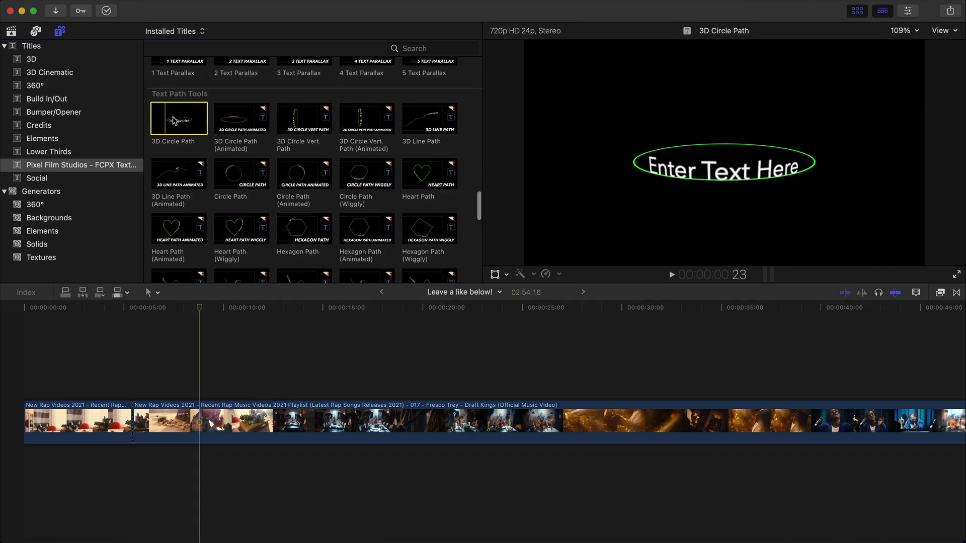
pyautogui.click(300, 174)
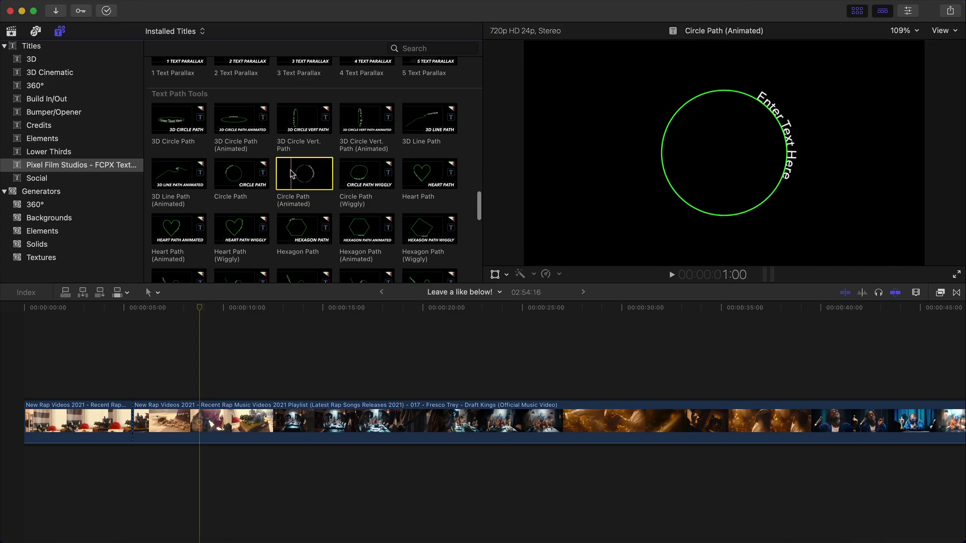
pyautogui.click(159, 178)
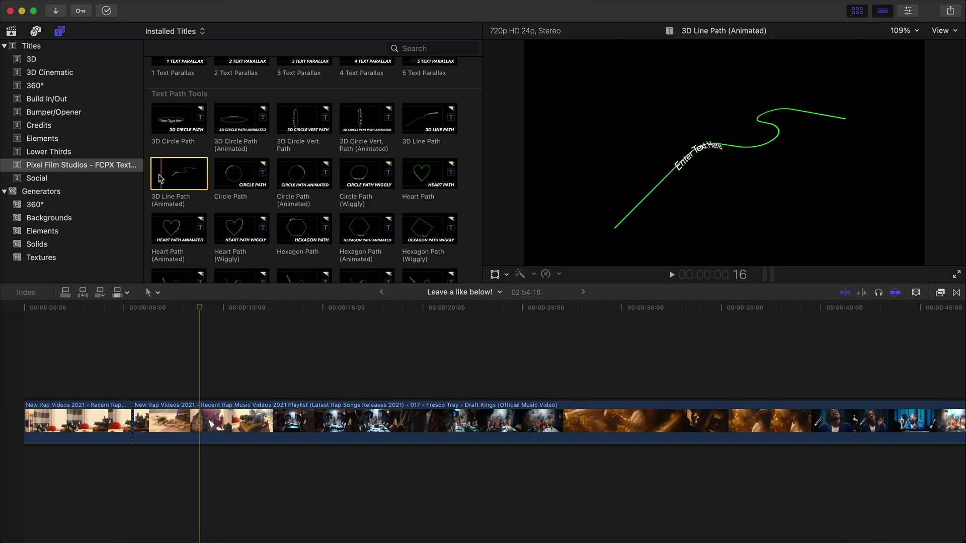
pyautogui.scroll(-4, 289, 191)
pyautogui.scroll(-10, 289, 192)
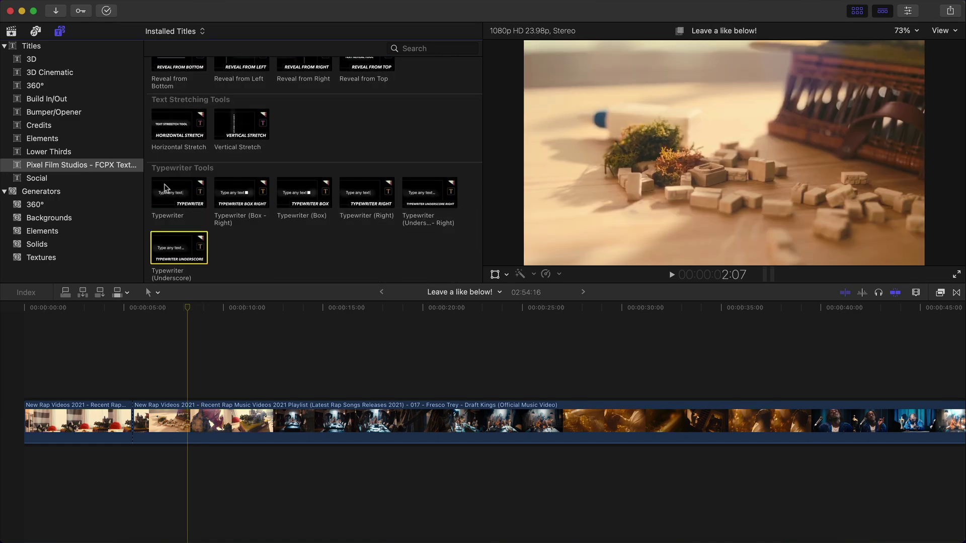
# Step: Add the Typewriter title above the opening clip and trim it to about 2:15
pyautogui.moveTo(178, 193); pyautogui.dragTo(26, 387)
pyautogui.press('super+equal')
pyautogui.press('super+equal')
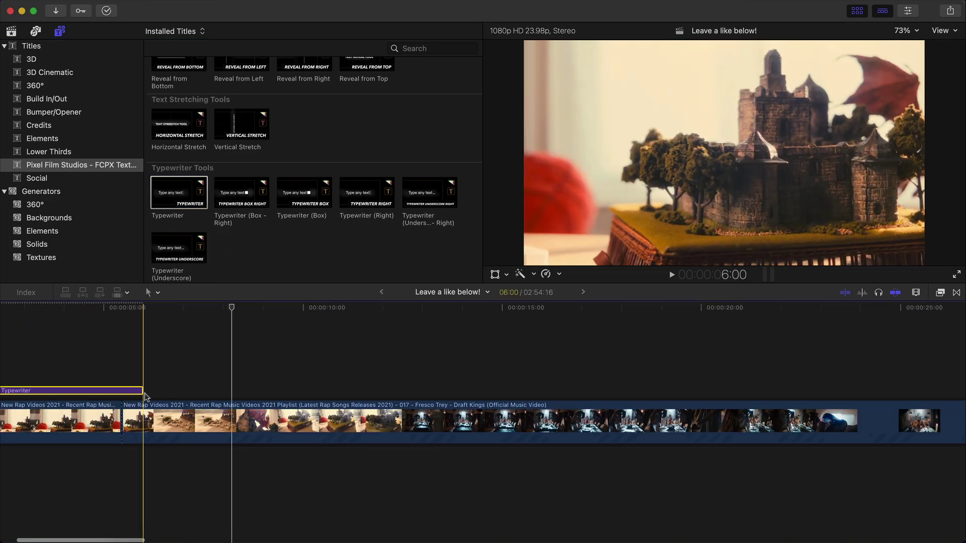
pyautogui.moveTo(243, 390); pyautogui.dragTo(102, 395)
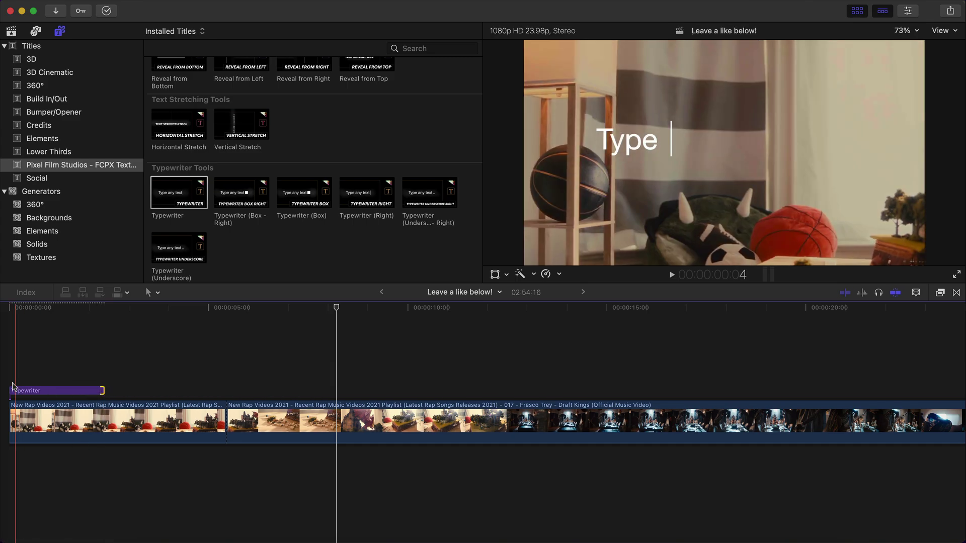
pyautogui.hscroll(-2, 101, 398)
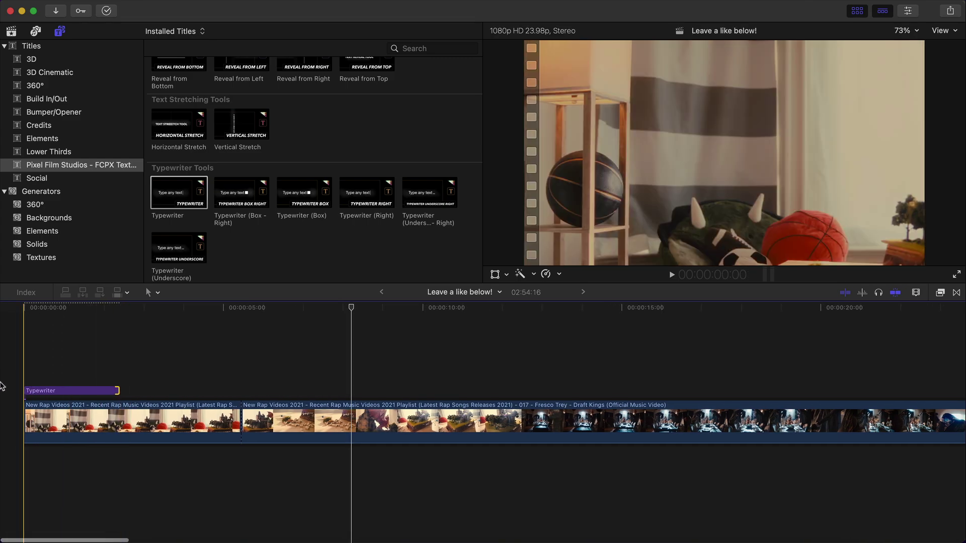
# Step: Lengthen the Typewriter title to about eight seconds and hide the titles browser
pyautogui.press('space')
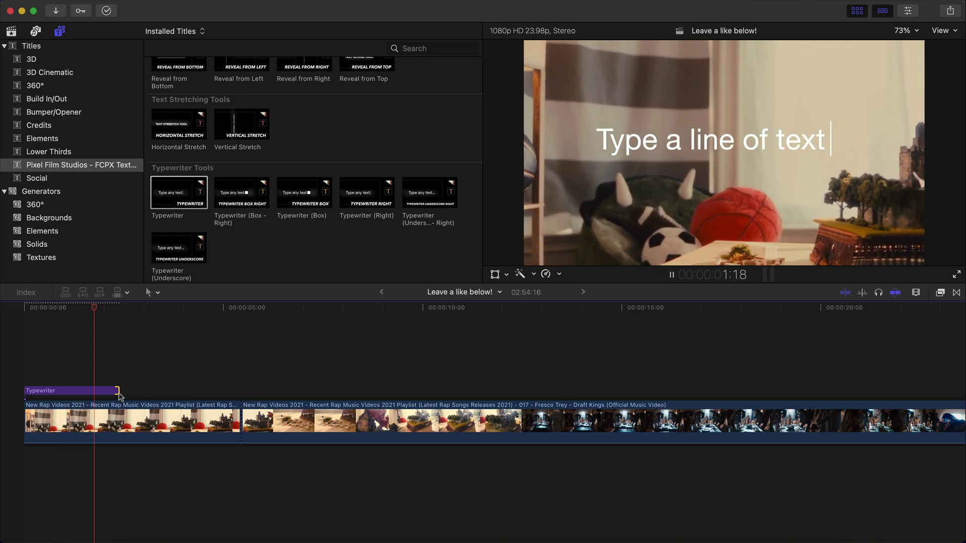
pyautogui.moveTo(117, 391); pyautogui.dragTo(344, 396)
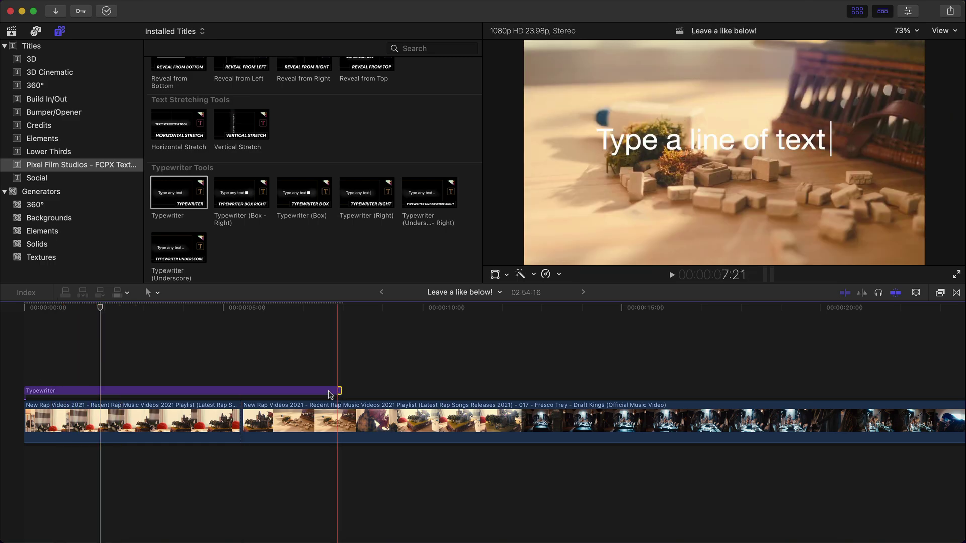
pyautogui.click(129, 391)
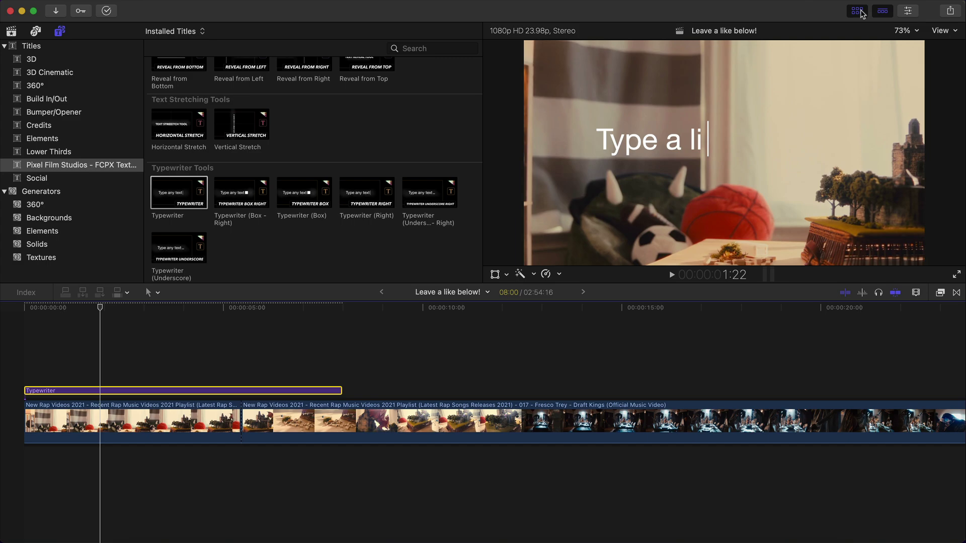
pyautogui.click(860, 12)
# Step: Replace the placeholder text with FRESCO TRAY and drag the title nearer the frame centre
pyautogui.click(910, 12)
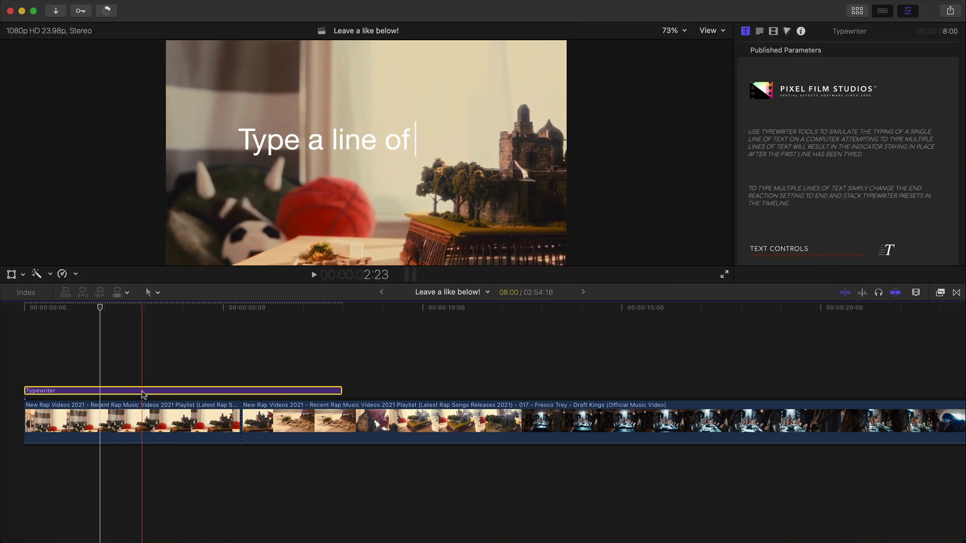
pyautogui.scroll(-5, 807, 138)
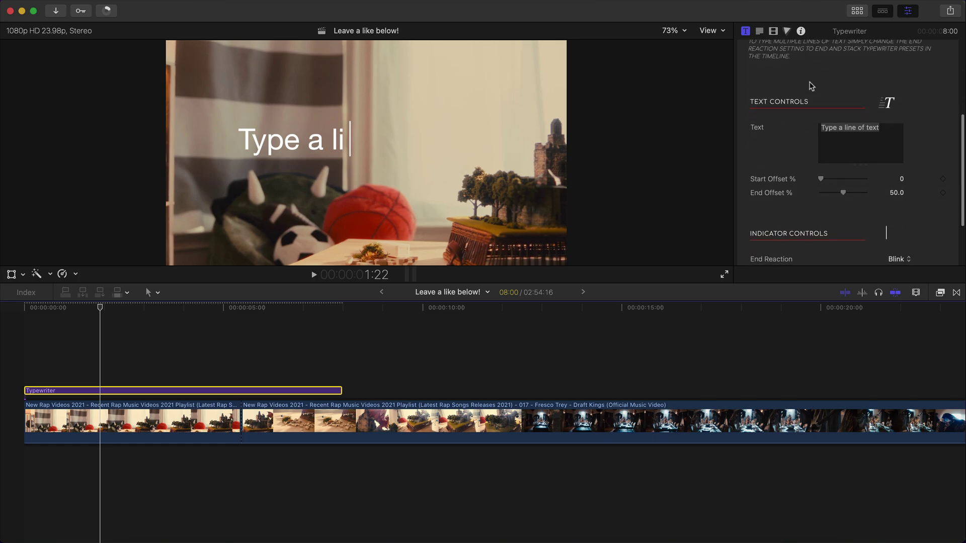
pyautogui.click(317, 145)
pyautogui.doubleClick(317, 144)
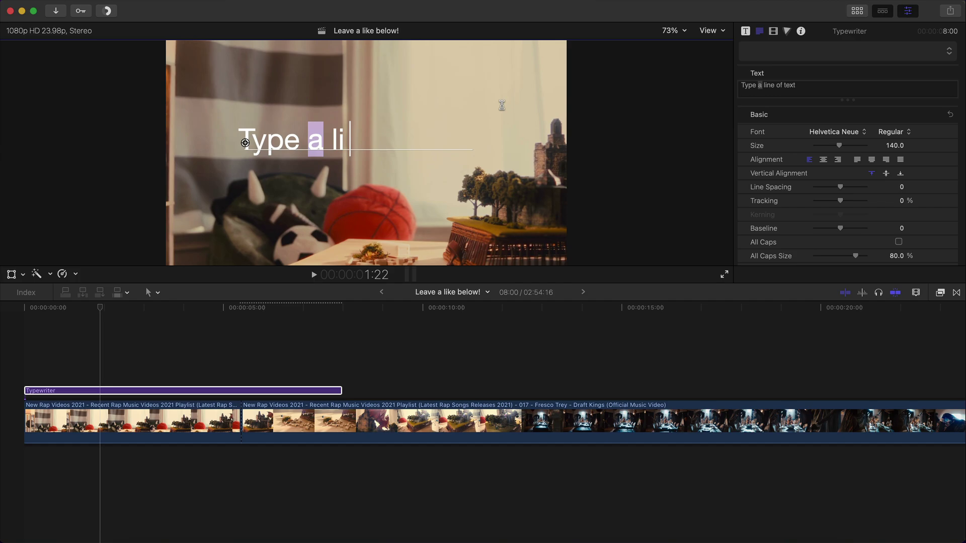
pyautogui.moveTo(791, 86); pyautogui.dragTo(710, 82)
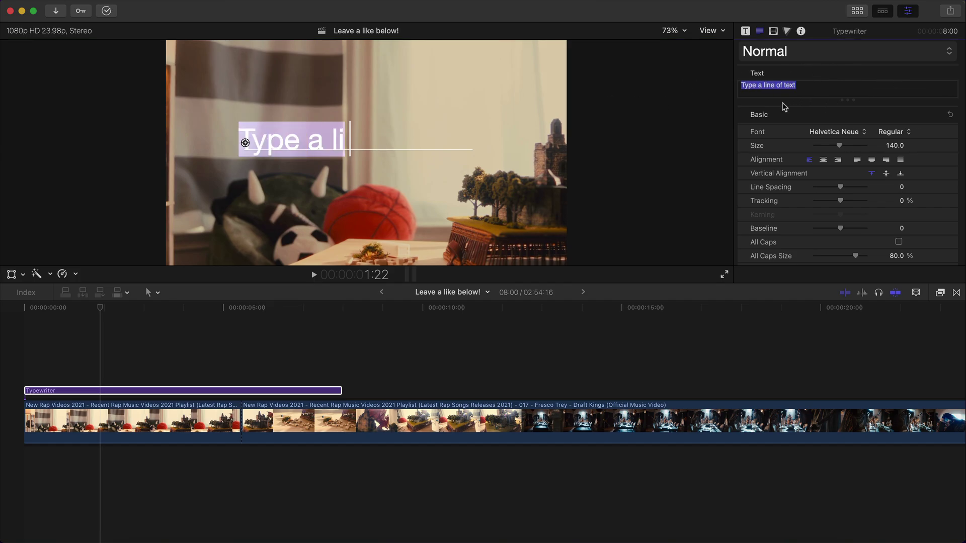
pyautogui.write('FRESCO TRAY')
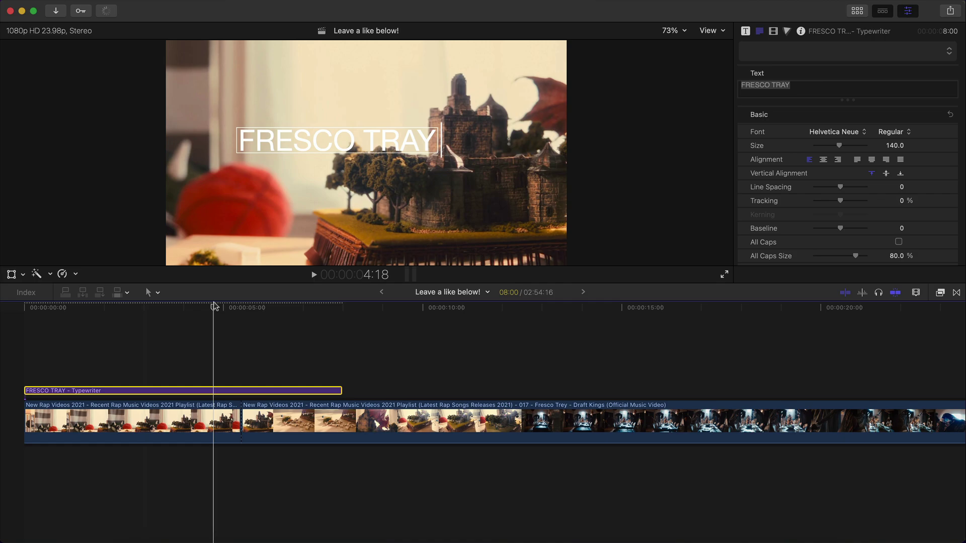
pyautogui.moveTo(374, 136); pyautogui.dragTo(405, 147)
pyautogui.moveTo(89, 308); pyautogui.dragTo(202, 307)
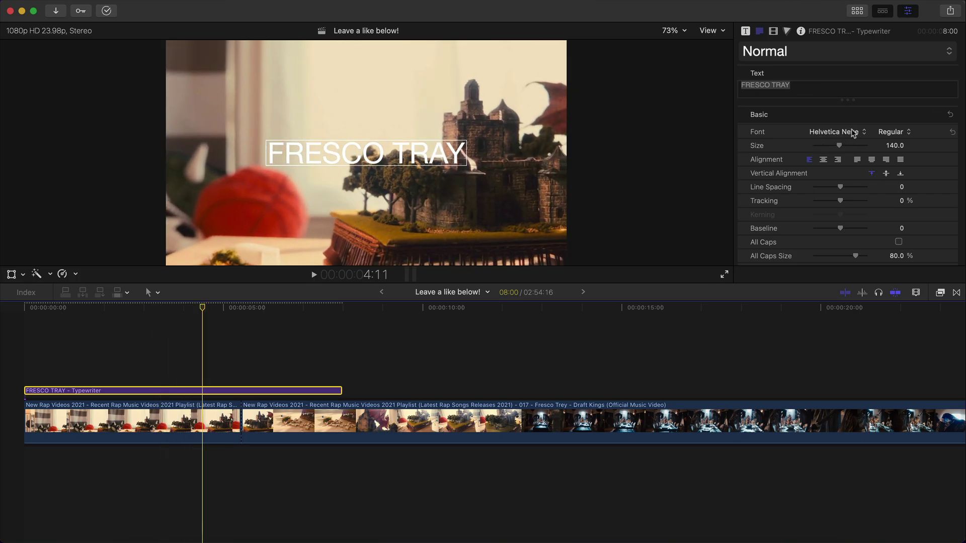
# Step: Choose Albra as the title font and bring the text Size down to 127
pyautogui.click(851, 130)
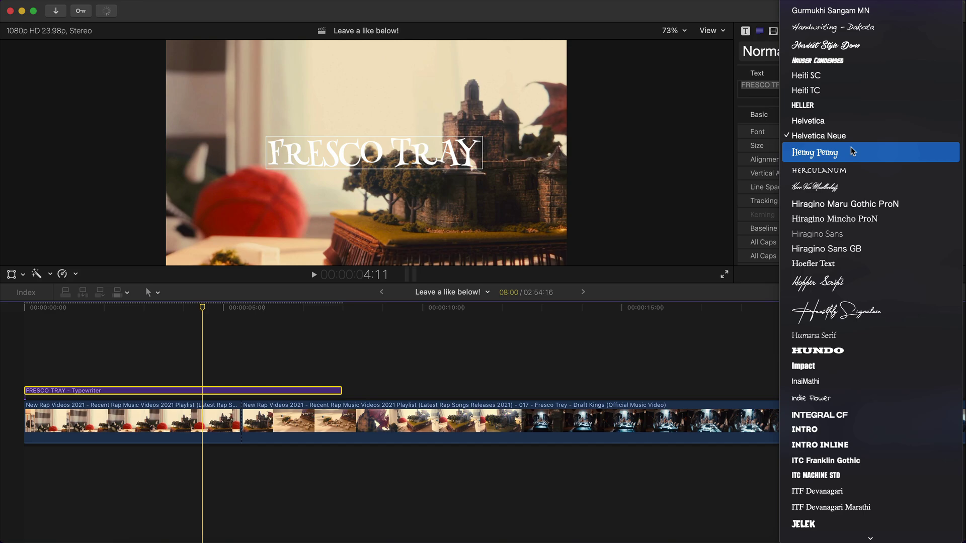
pyautogui.scroll(20, 853, 151)
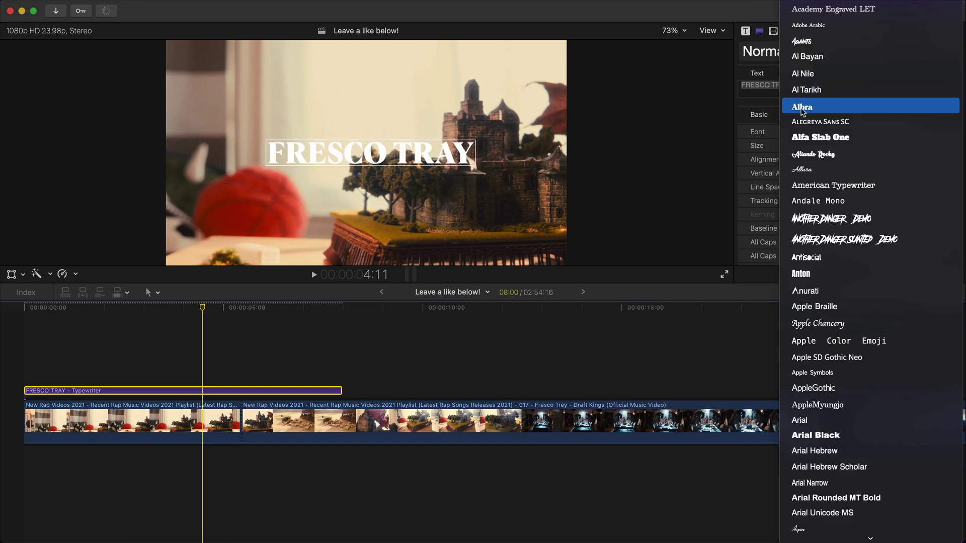
pyautogui.press('Escape')
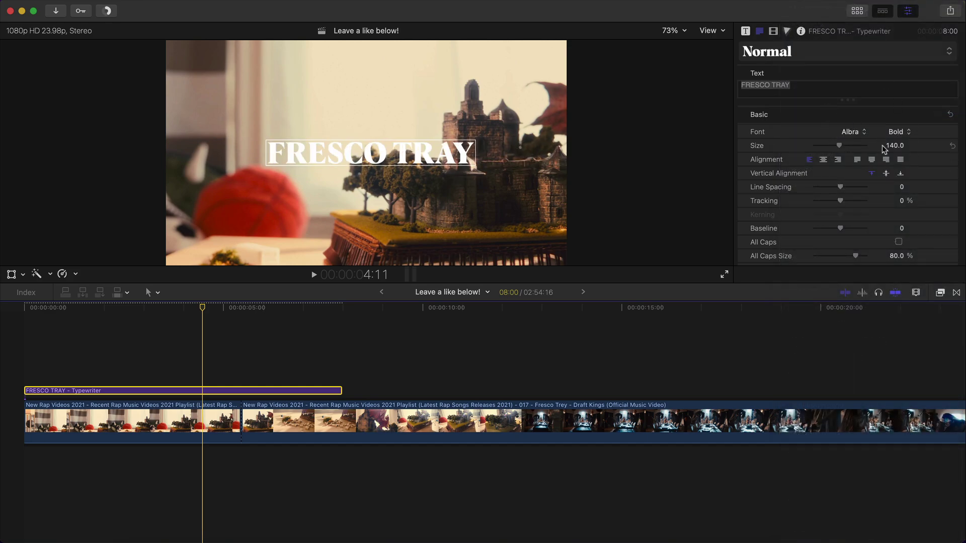
pyautogui.scroll(-5, 938, 146)
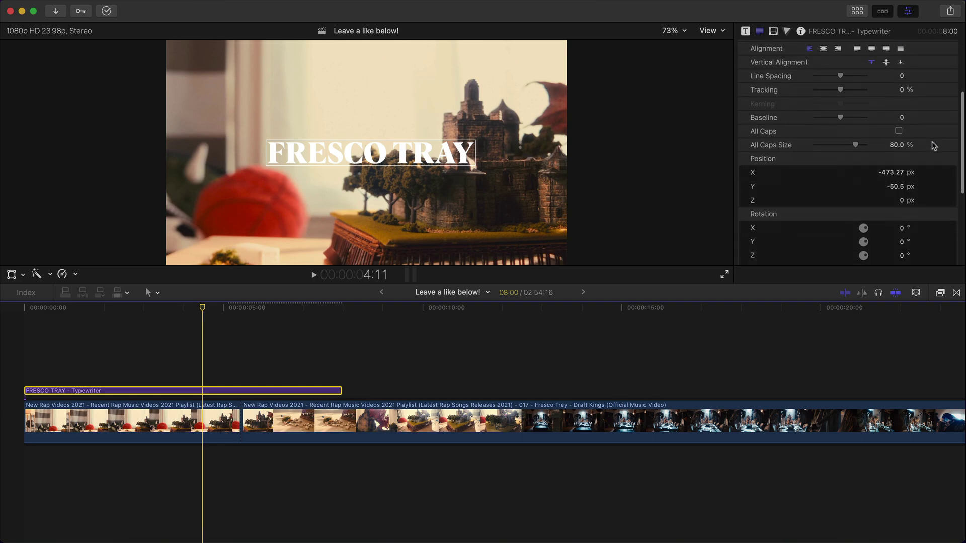
pyautogui.moveTo(838, 71); pyautogui.dragTo(839, 73)
pyautogui.scroll(1, 914, 113)
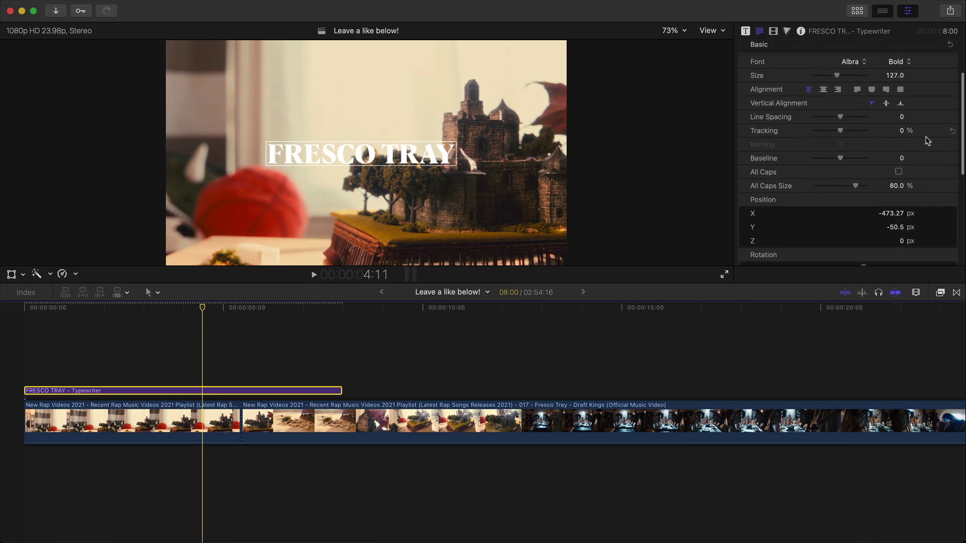
# Step: Set the title's Face colour to orange using the colour wheel
pyautogui.scroll(-10, 927, 141)
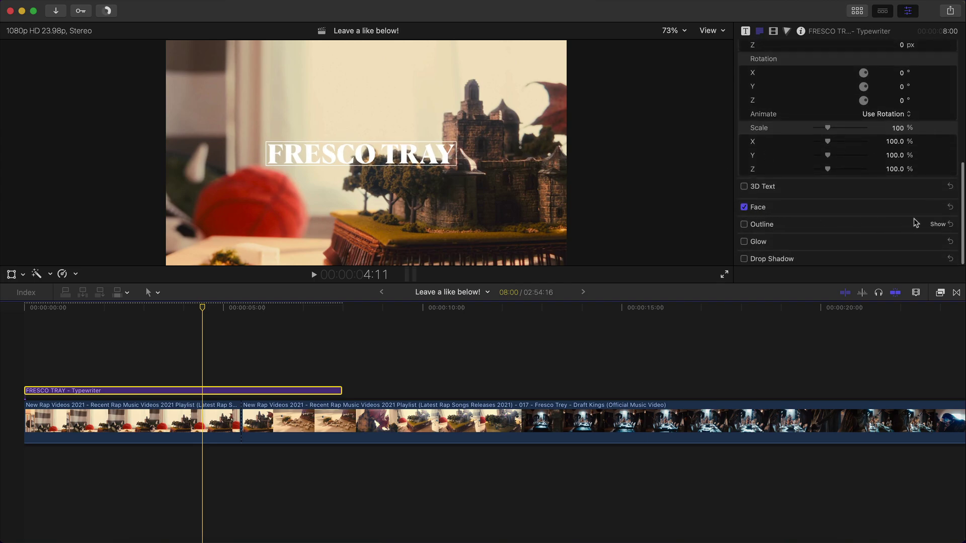
pyautogui.click(939, 207)
pyautogui.scroll(-2, 876, 211)
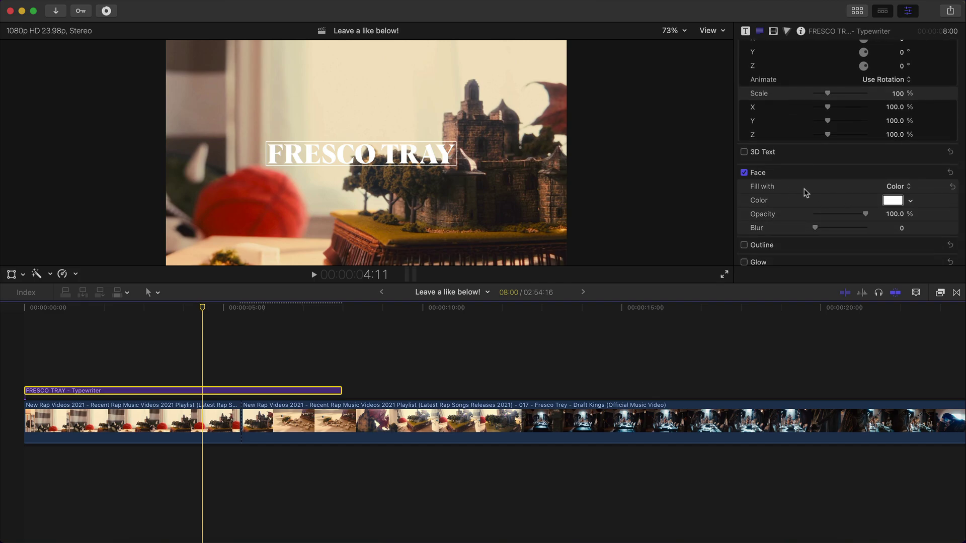
pyautogui.click(886, 201)
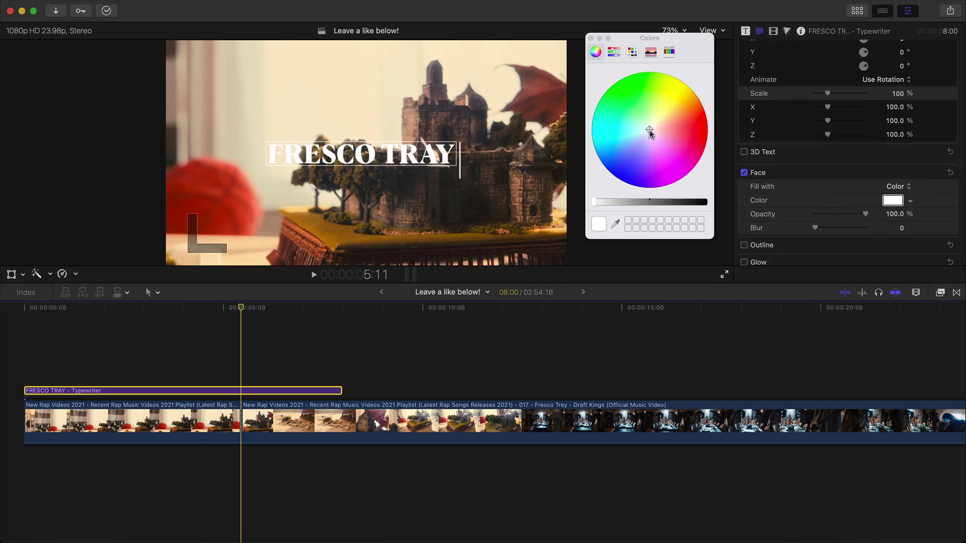
pyautogui.moveTo(650, 130); pyautogui.dragTo(690, 94)
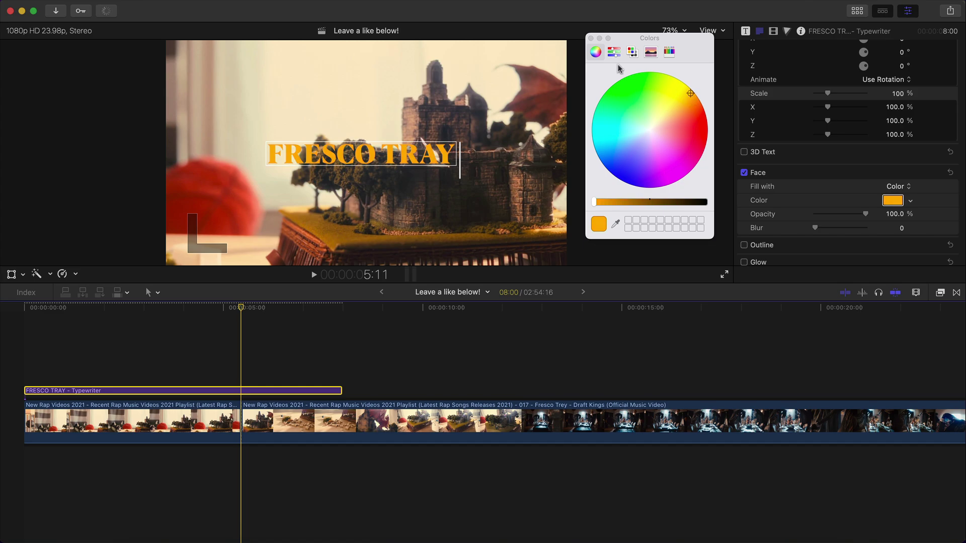
pyautogui.click(590, 38)
# Step: Play the title from the start to check the orange typing animation
pyautogui.press('Home')
pyautogui.press('space')
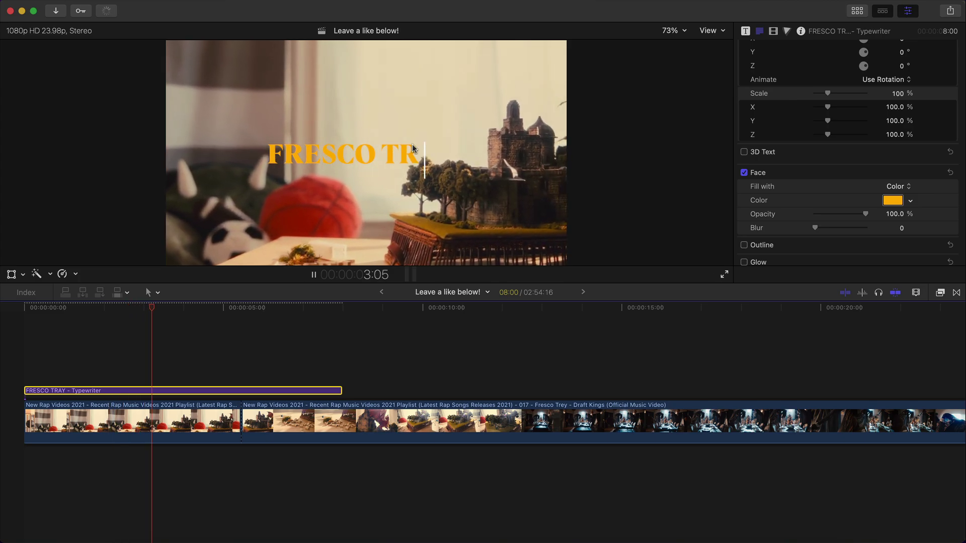
pyautogui.click(406, 160)
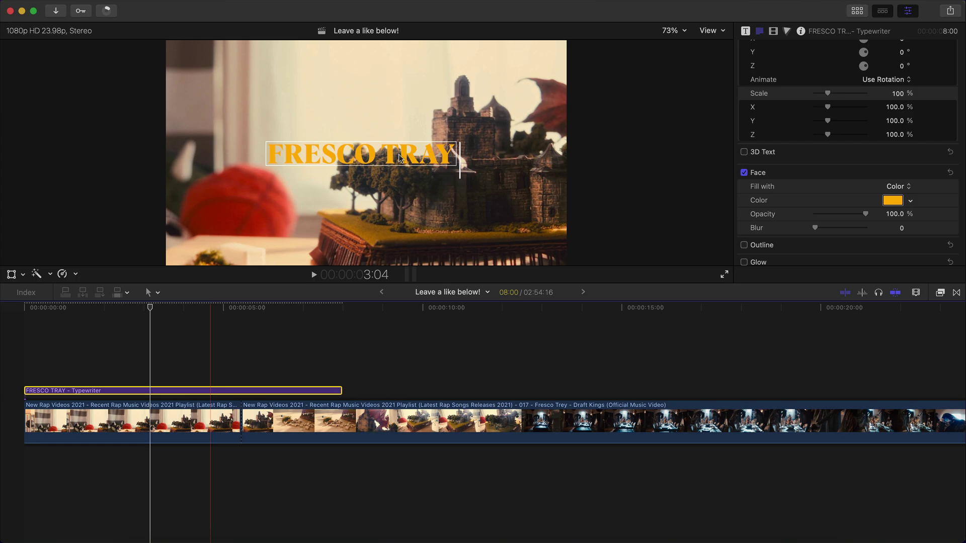
pyautogui.press('Left')
pyautogui.press('Left')
pyautogui.press('Left')
pyautogui.press('Left')
pyautogui.press('Left')
pyautogui.press('Left')
pyautogui.press('Left')
pyautogui.press('Left')
pyautogui.press('Left')
pyautogui.press('Left')
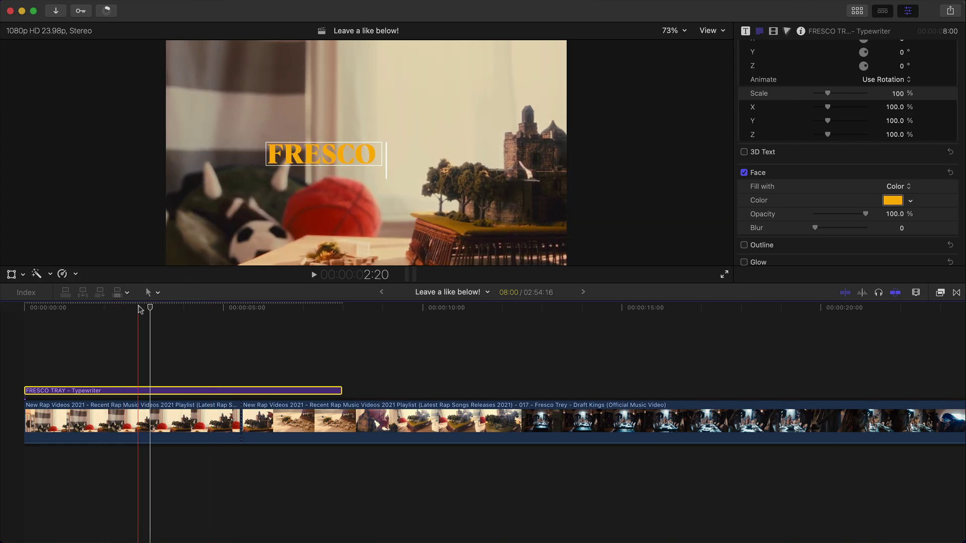
pyautogui.scroll(5, 838, 178)
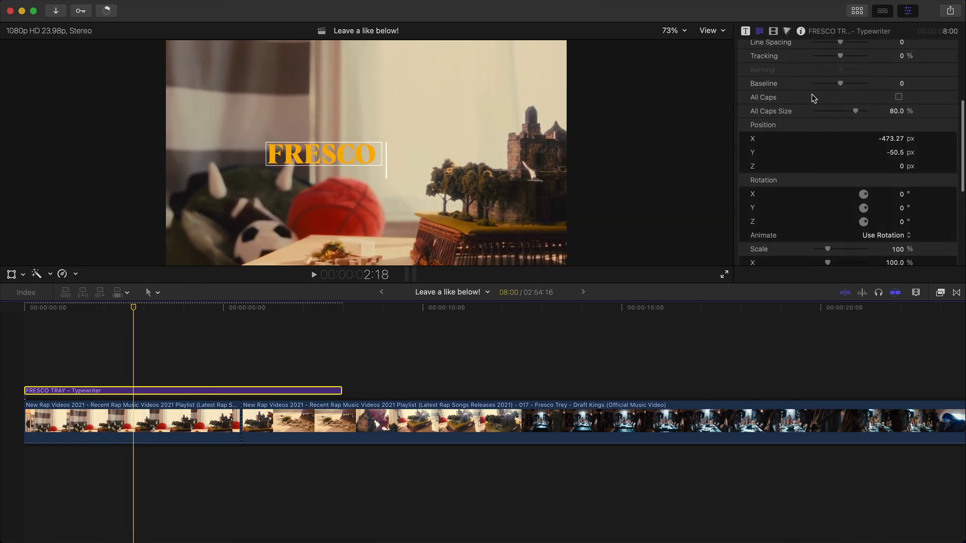
# Step: Show the typewriter Text Controls and play the current typing animation
pyautogui.click(745, 32)
pyautogui.scroll(-5, 810, 128)
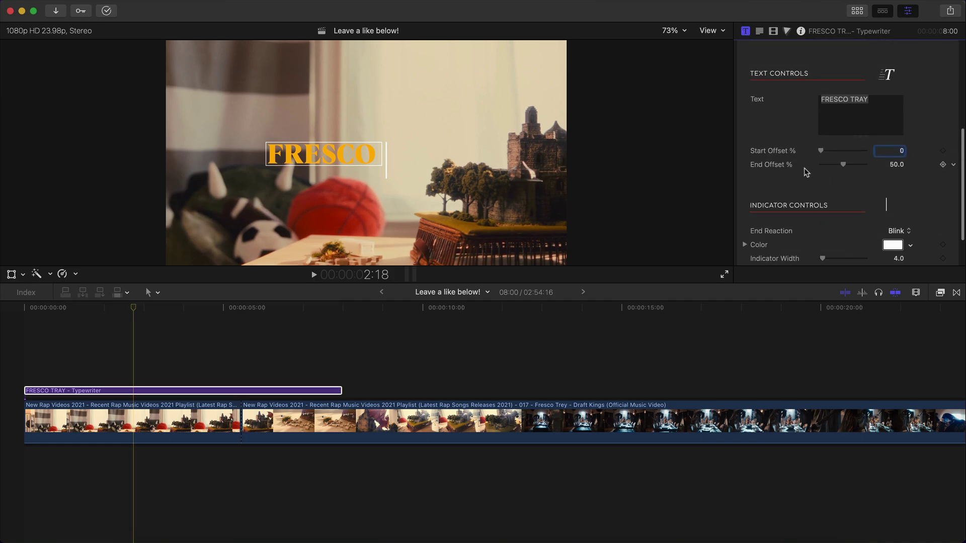
pyautogui.moveTo(133, 307); pyautogui.dragTo(1, 345)
pyautogui.press('space')
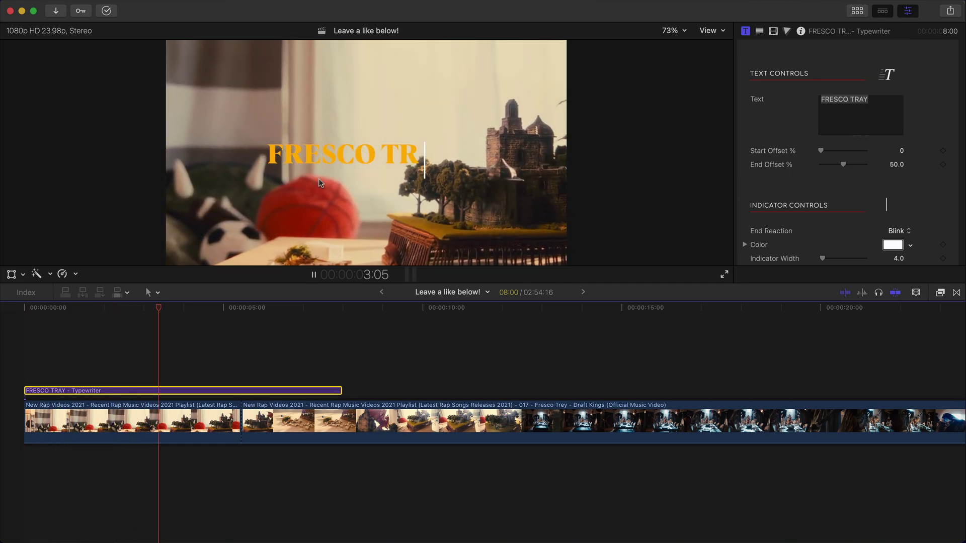
pyautogui.press('space')
pyautogui.press('Left')
pyautogui.press('Left')
pyautogui.press('Left')
pyautogui.press('Left')
pyautogui.press('Left')
pyautogui.press('Left')
pyautogui.press('Left')
pyautogui.press('Left')
pyautogui.press('Left')
pyautogui.press('Left')
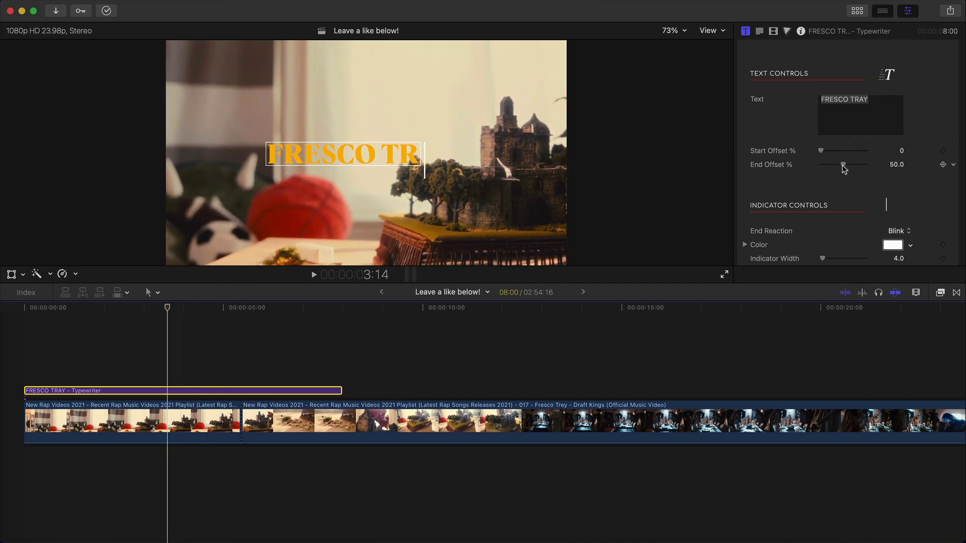
# Step: Adjust End Offset to about 70.85% and replay to check the later typing finish
pyautogui.moveTo(837, 164); pyautogui.dragTo(854, 166)
pyautogui.press('space')
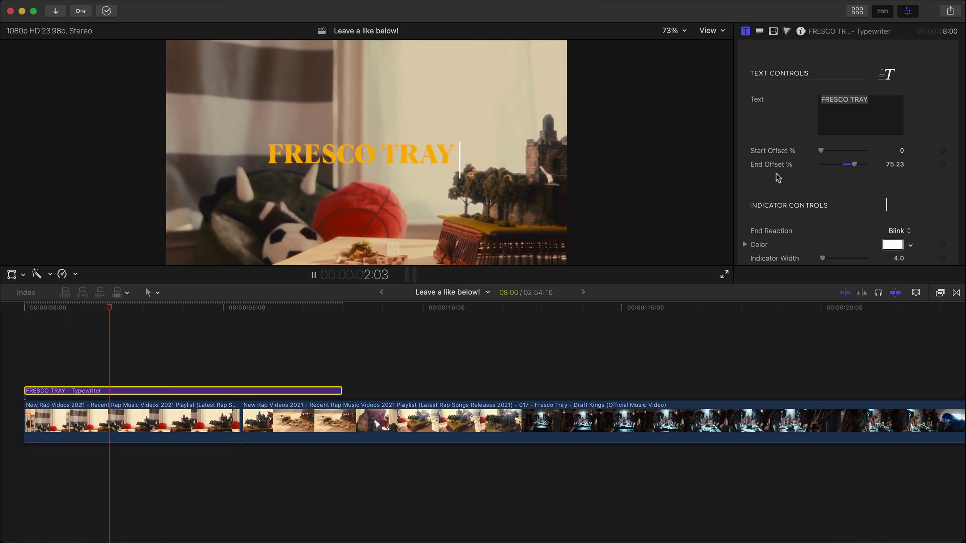
pyautogui.press('space')
pyautogui.press('Home')
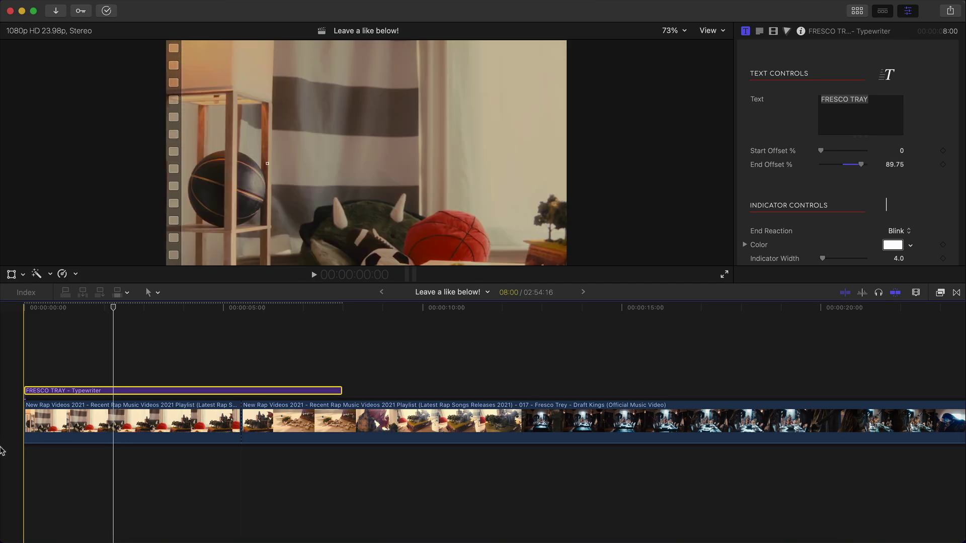
pyautogui.press('space')
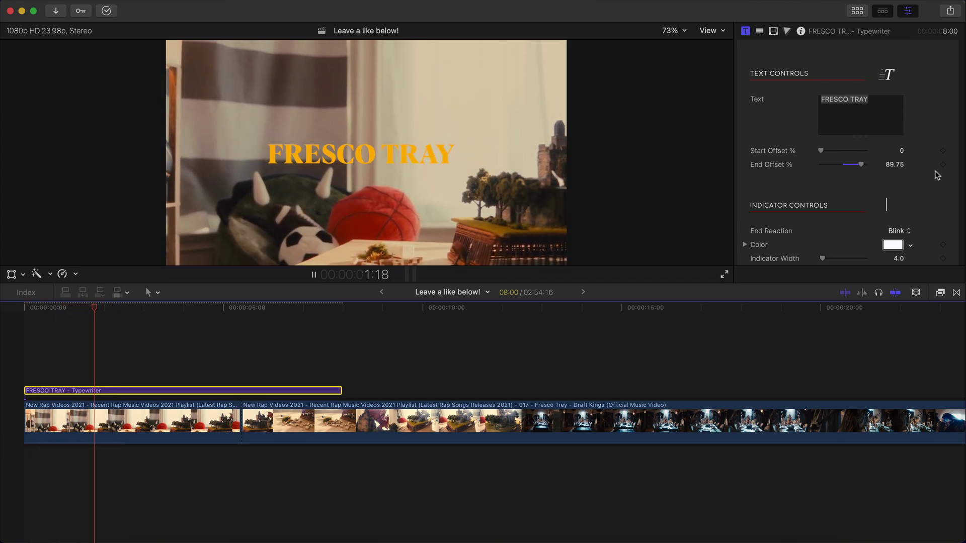
pyautogui.press('space')
pyautogui.moveTo(860, 165); pyautogui.dragTo(827, 164)
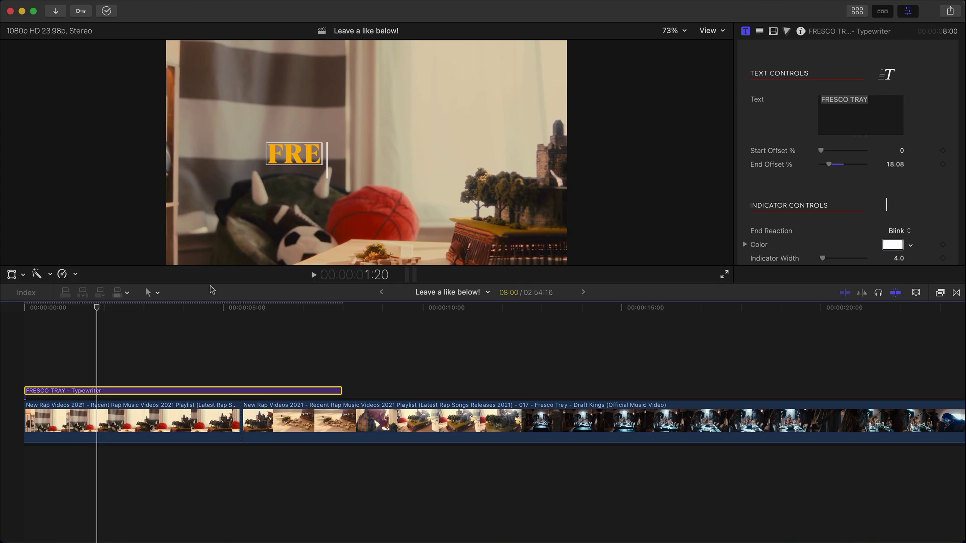
pyautogui.press('Home')
pyautogui.press('space')
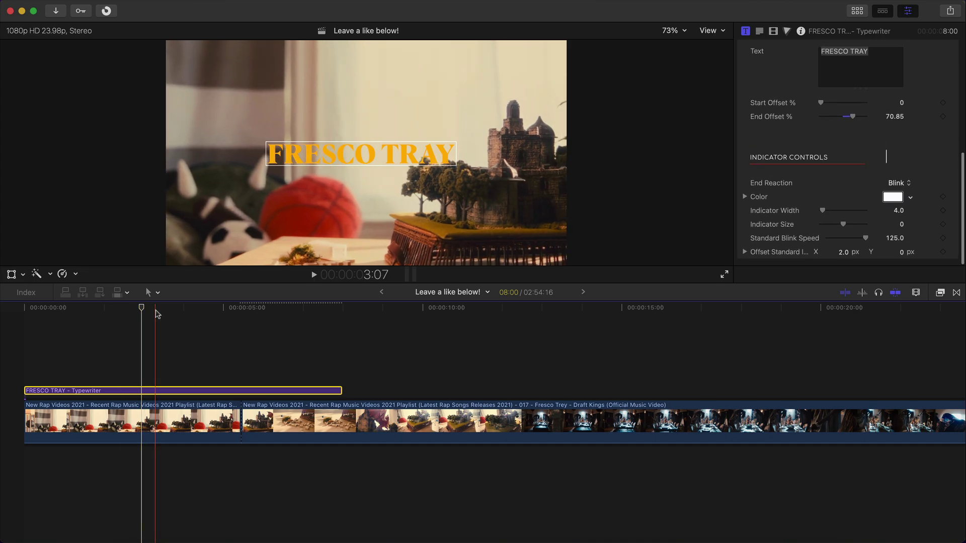
# Step: Play past the title's end, reselect the clip and enlarge the Indicator Size to 42.6
pyautogui.click(194, 307)
pyautogui.press('space')
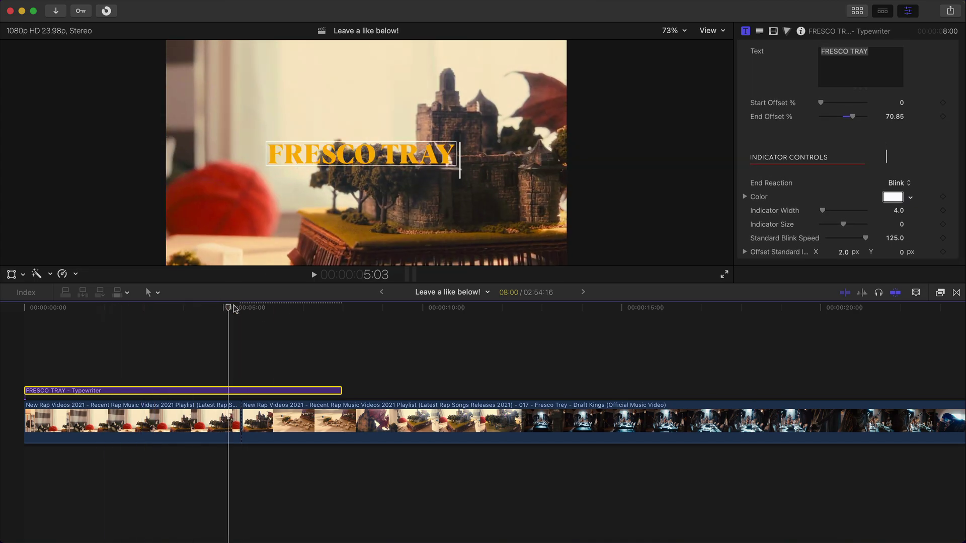
pyautogui.click(238, 314)
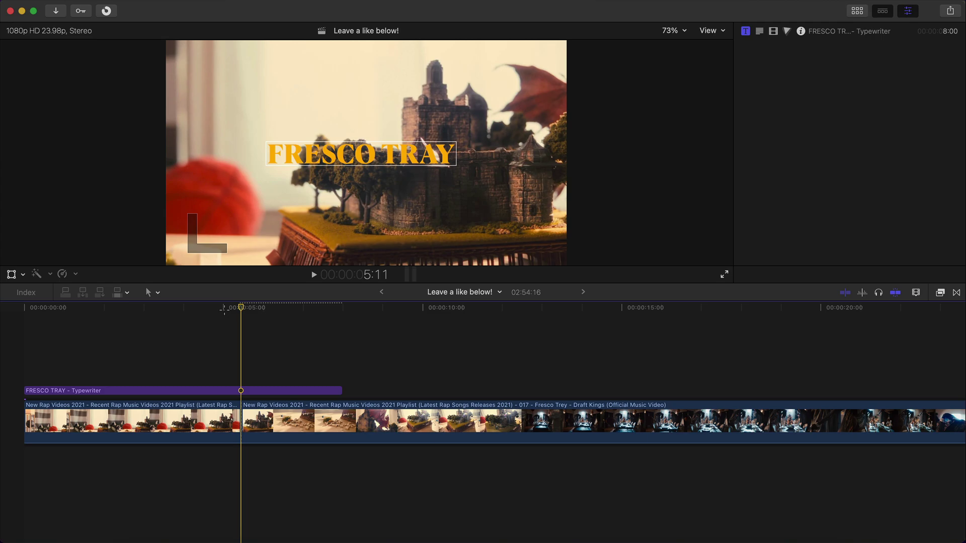
pyautogui.click(272, 390)
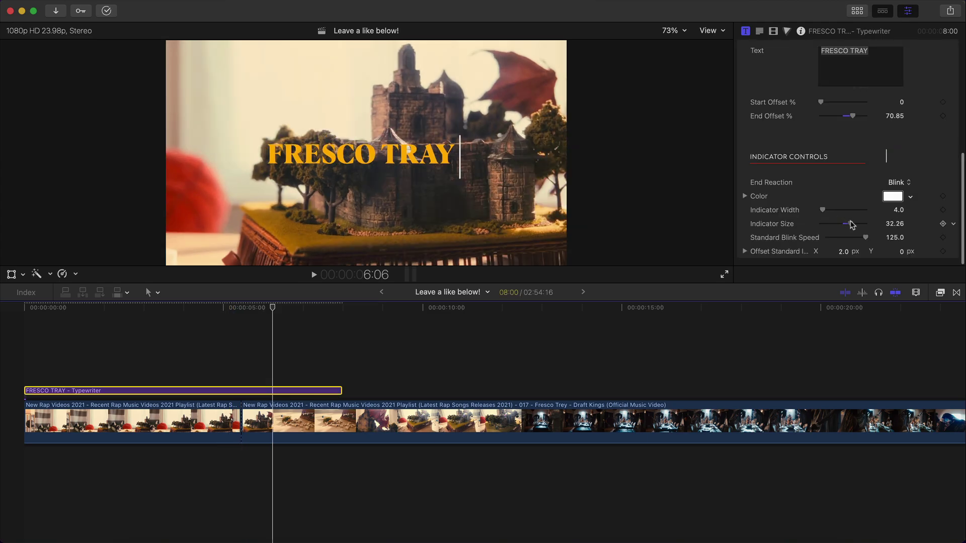
pyautogui.moveTo(850, 224); pyautogui.dragTo(852, 224)
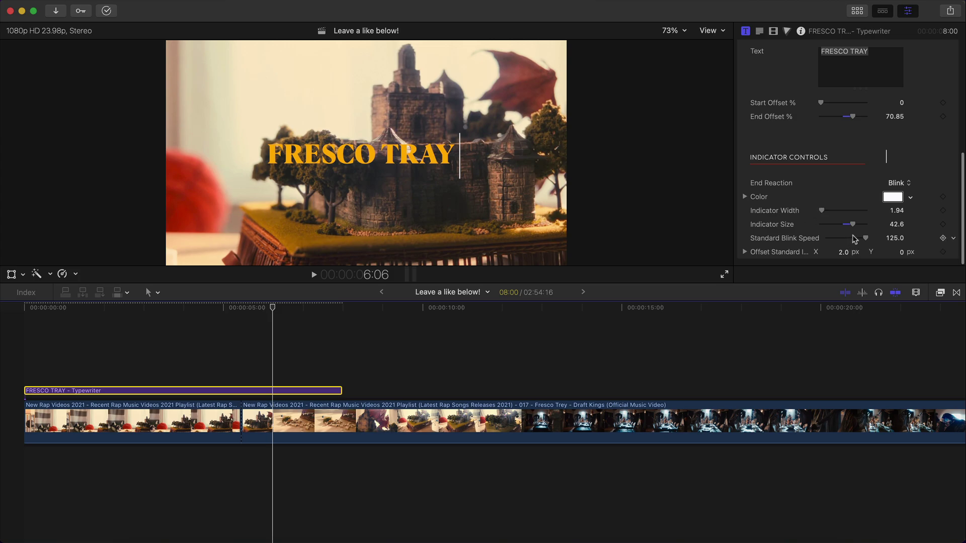
# Step: Try other blink speeds on the typing indicator, then set Standard Blink Speed back to 125
pyautogui.press('Home')
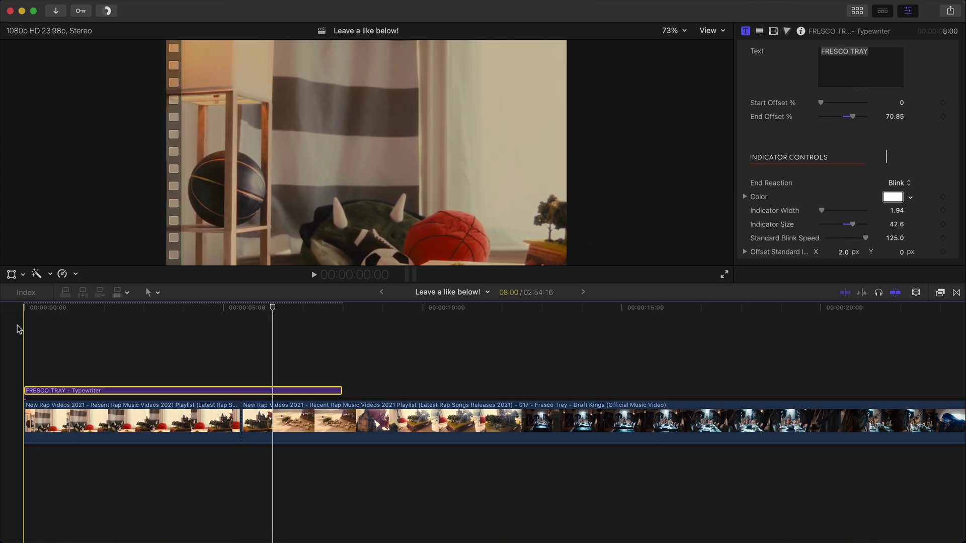
pyautogui.press('space')
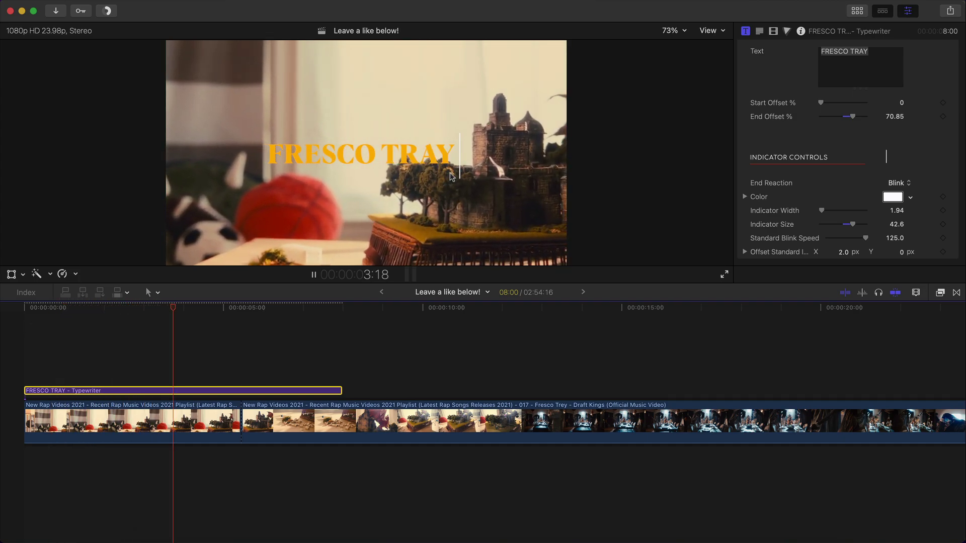
pyautogui.press('space')
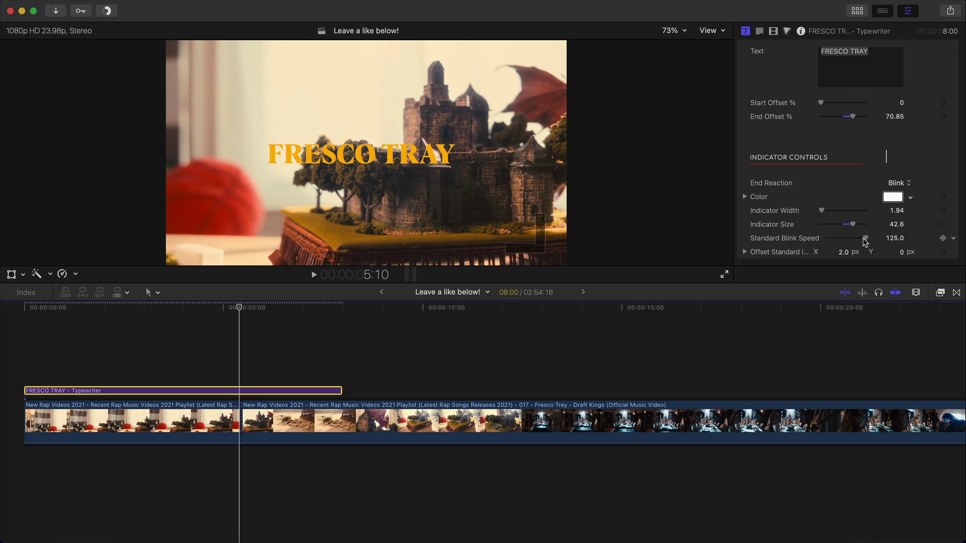
pyautogui.click(886, 238)
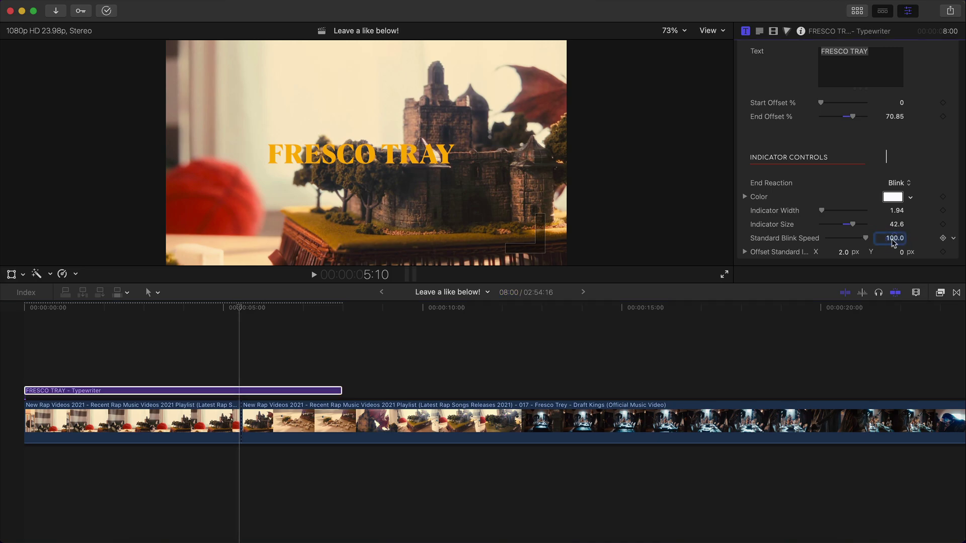
pyautogui.click(20, 414)
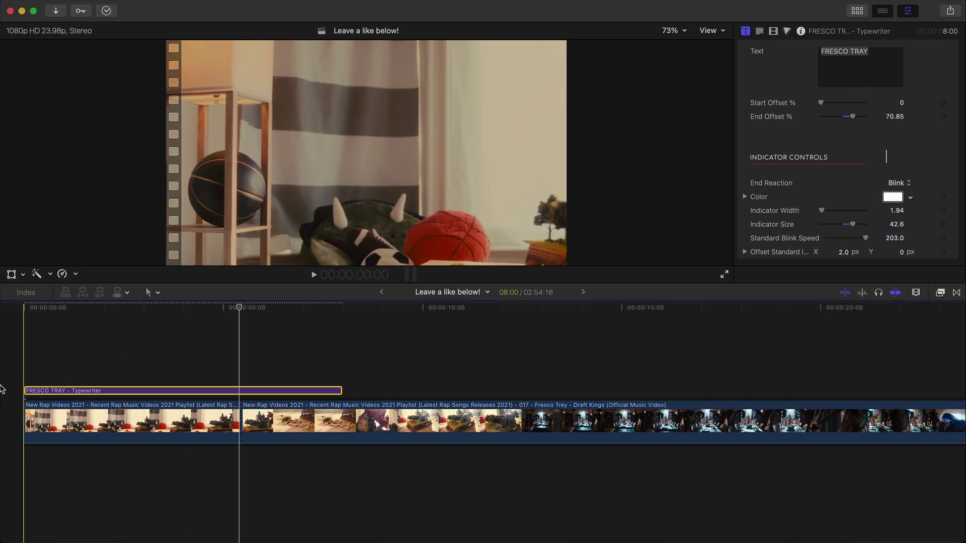
pyautogui.press('space')
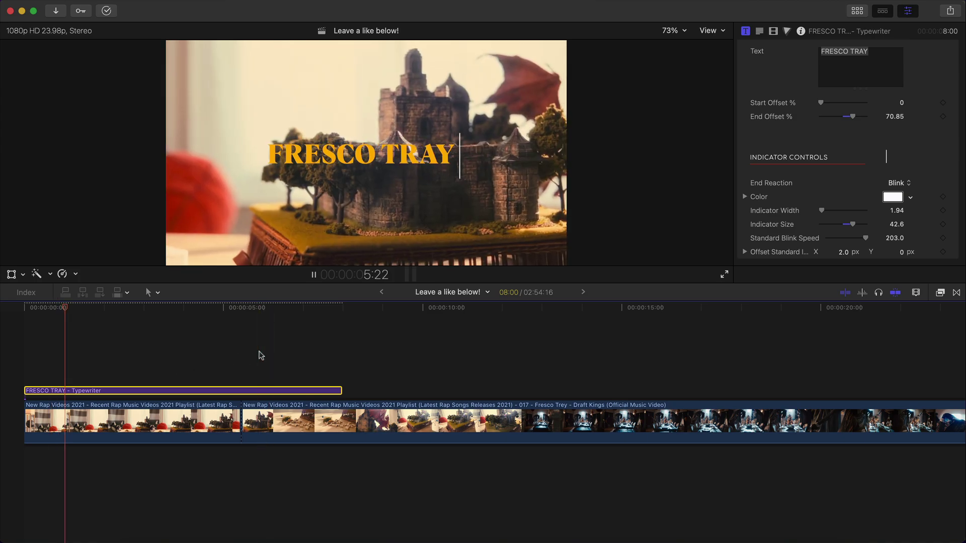
pyautogui.press('space')
pyautogui.press('space')
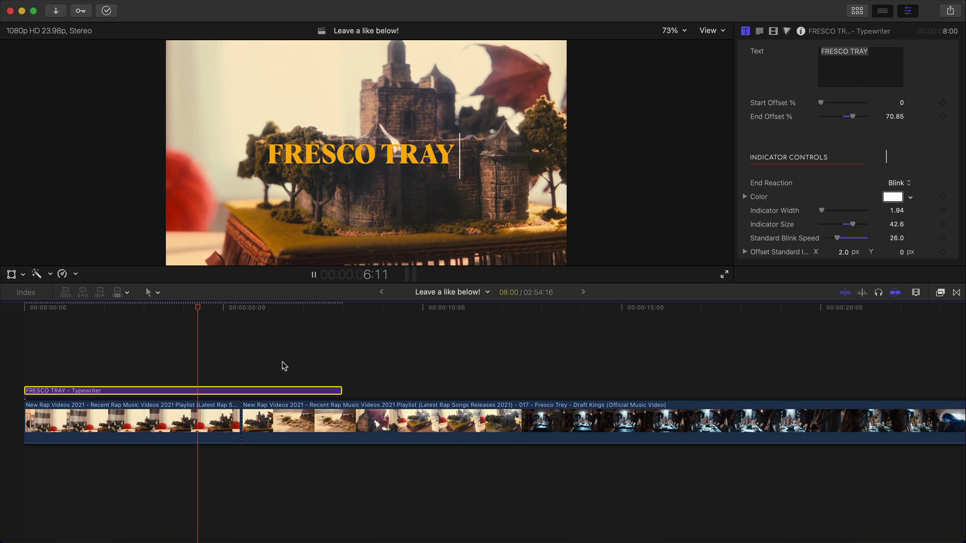
pyautogui.press('space')
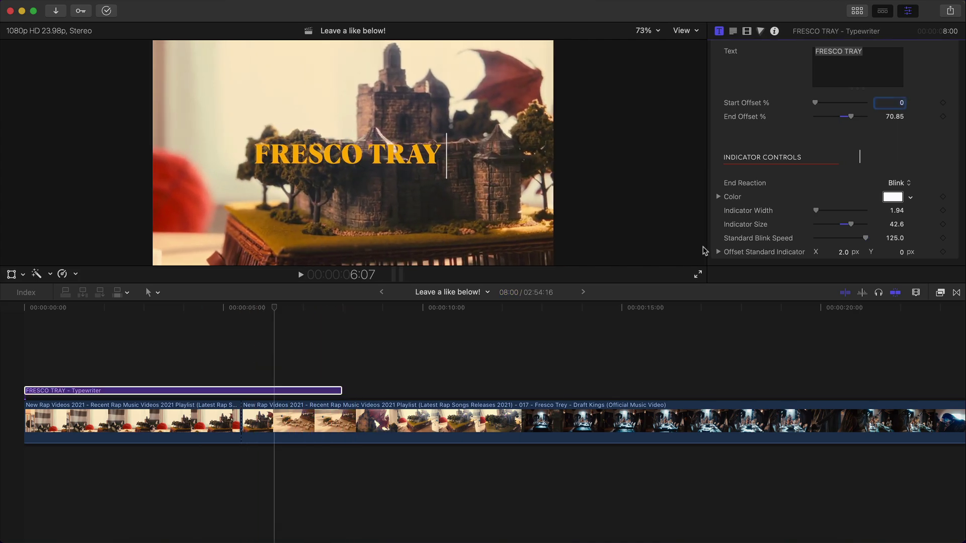
# Step: Set Offset Standard Indicator X to 3.4 px and replay the typewriter title
pyautogui.moveTo(704, 250); pyautogui.dragTo(704, 249)
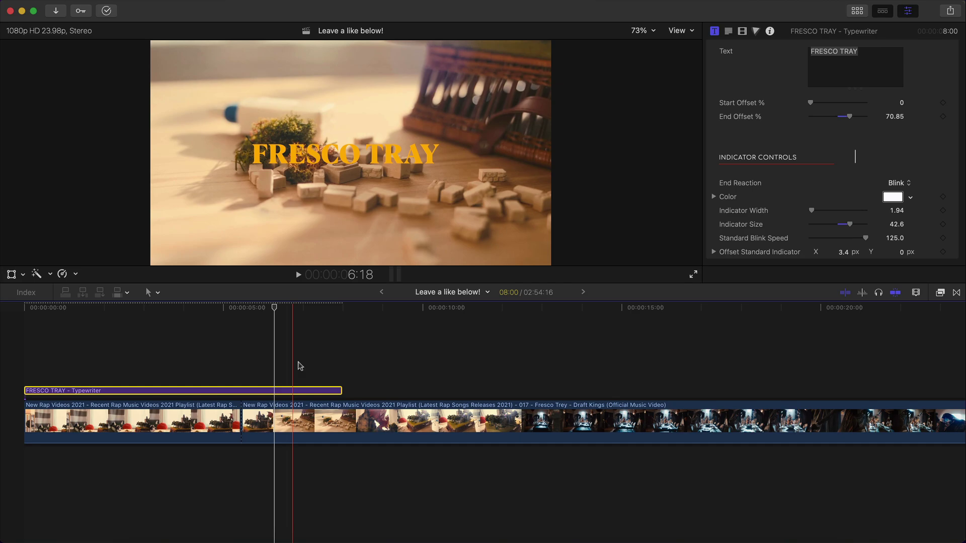
pyautogui.click(18, 416)
pyautogui.press('space')
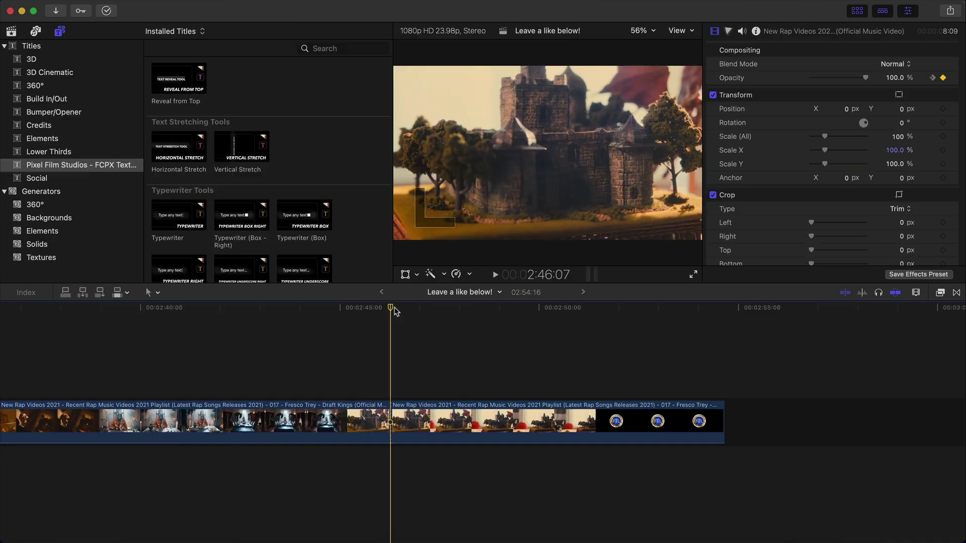
# Step: Show the Pixel Film Studios titles collection and browse its scrolling-text titles
pyautogui.click(120, 164)
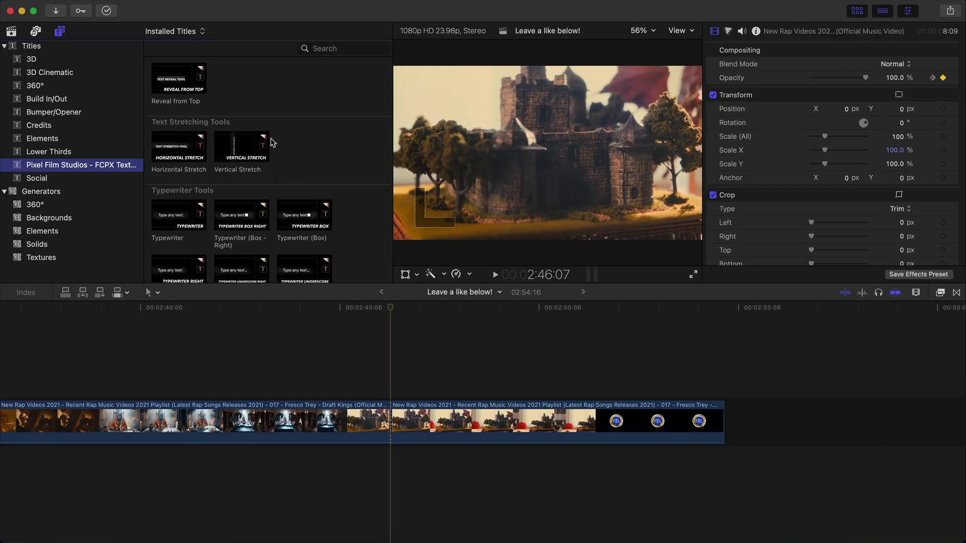
pyautogui.scroll(-1, 270, 143)
pyautogui.scroll(1, 270, 144)
pyautogui.scroll(-1, 270, 143)
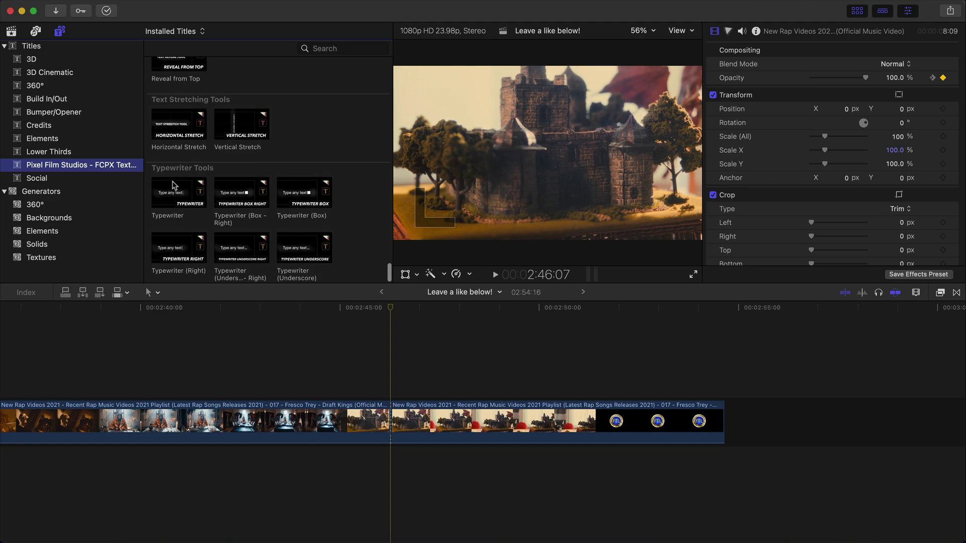
pyautogui.scroll(10, 309, 156)
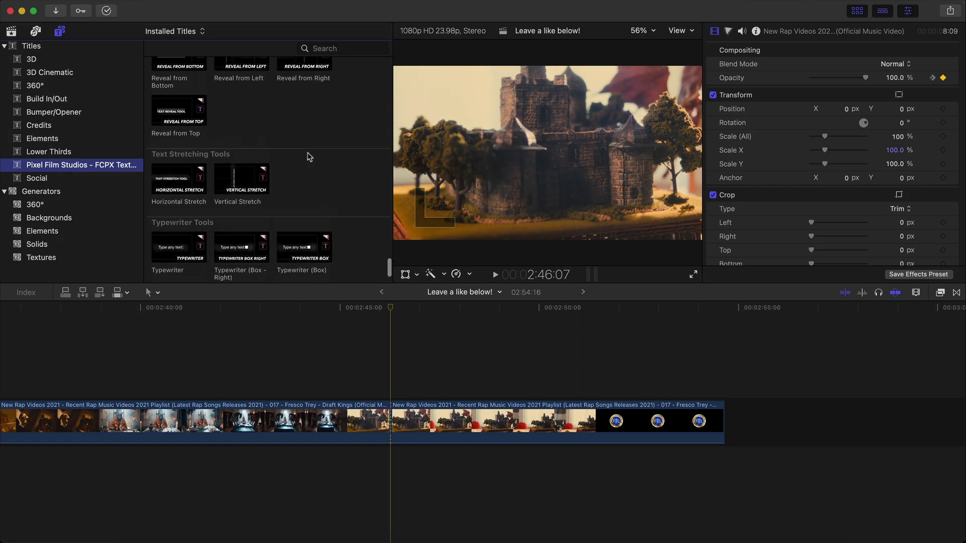
pyautogui.scroll(10, 309, 156)
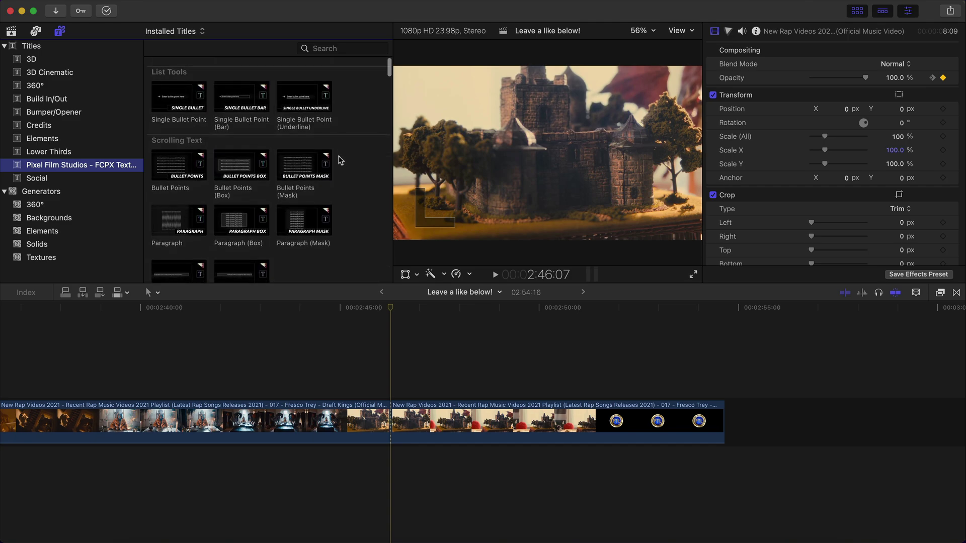
pyautogui.scroll(-1, 346, 136)
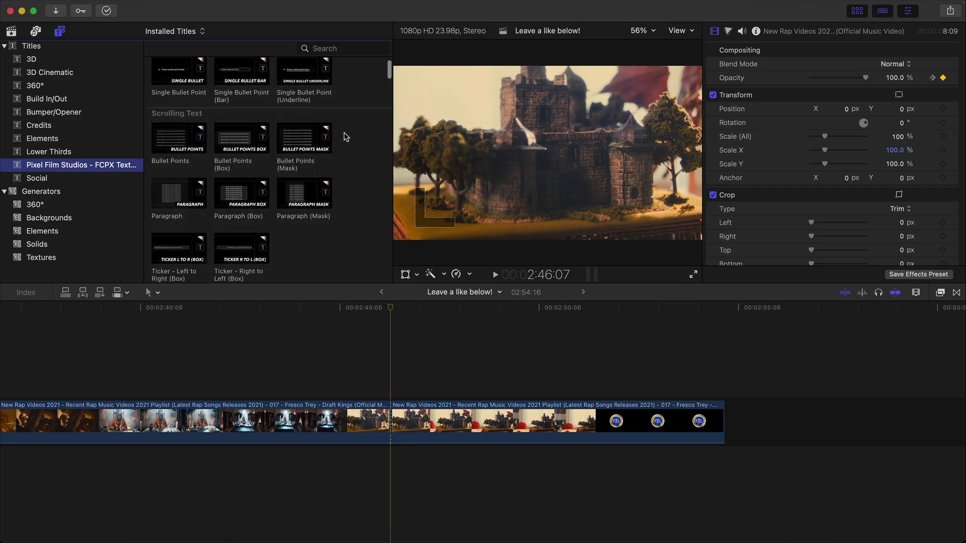
# Step: Add Bullet Points above the closing clip, play it, then delete it
pyautogui.click(182, 135)
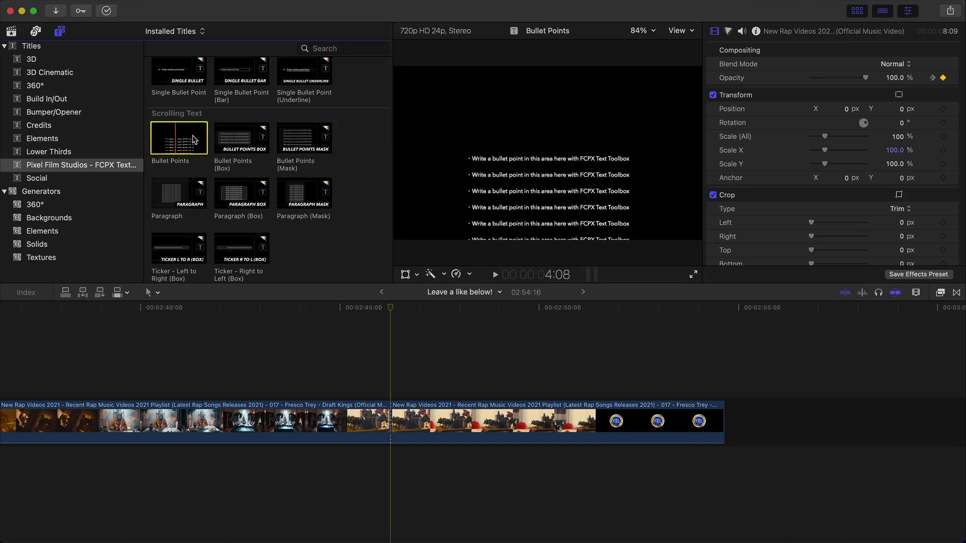
pyautogui.press('super+4')
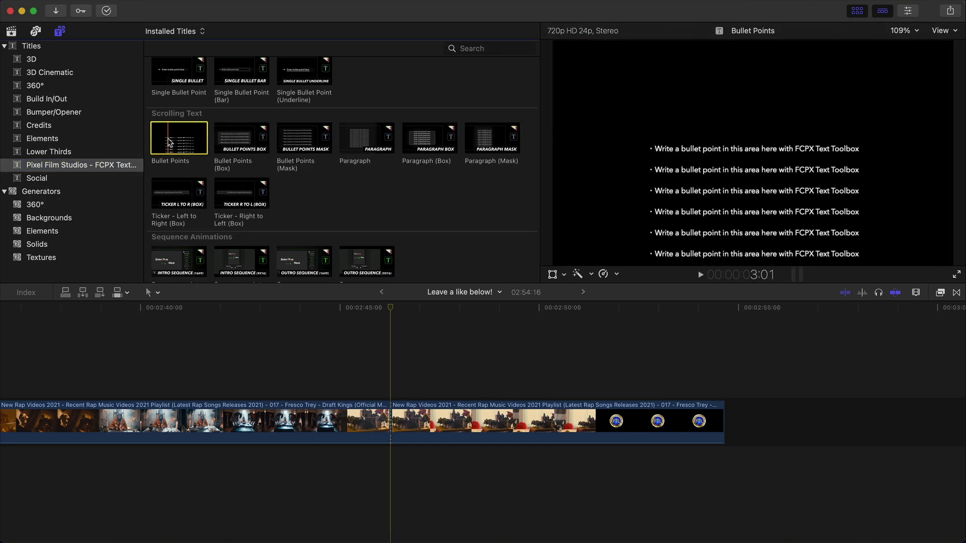
pyautogui.moveTo(170, 142); pyautogui.dragTo(308, 347)
pyautogui.press('/')
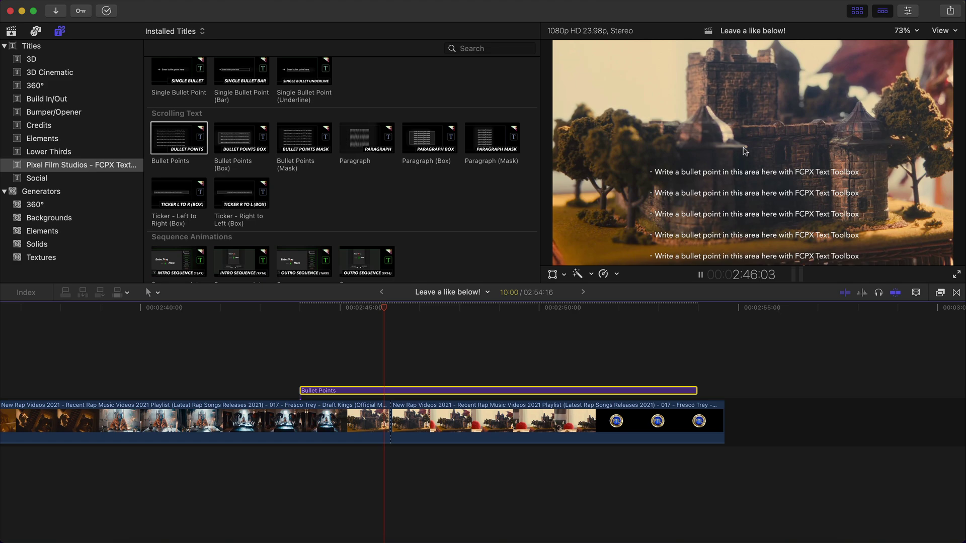
pyautogui.click(411, 322)
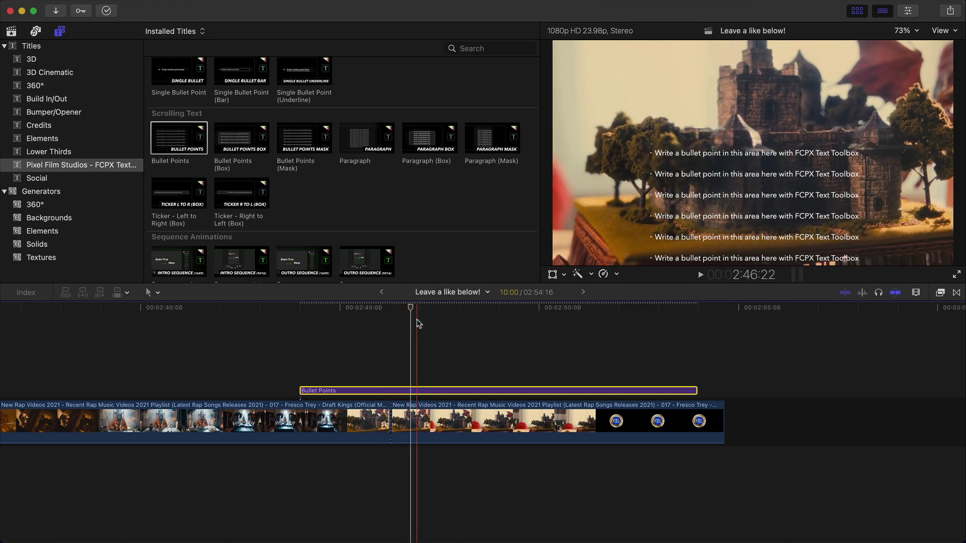
pyautogui.press('space')
pyautogui.press('space')
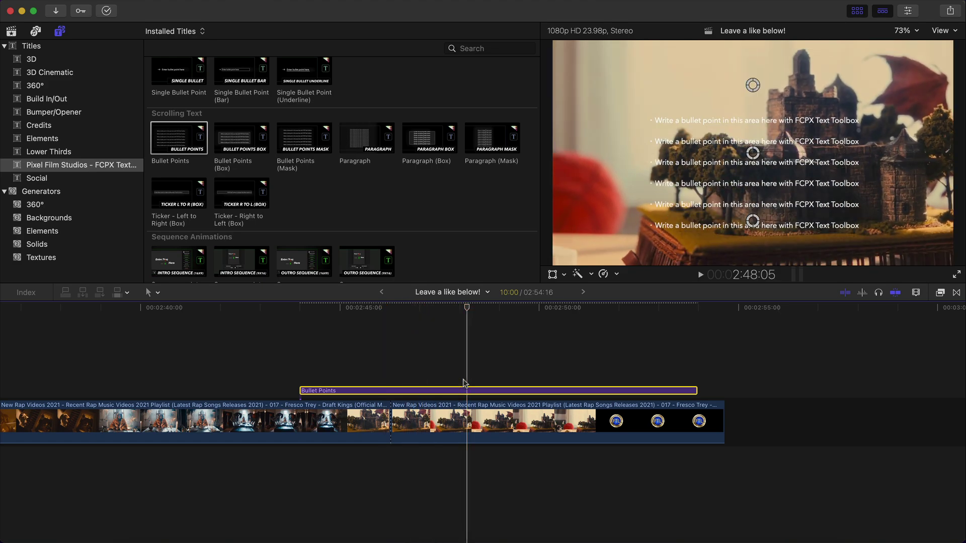
pyautogui.press('Delete')
# Step: Preview the Bullet Points (Box), Bullet Points (Mask), Paragraph and Ticker titles, then return to 2:47:04
pyautogui.click(232, 135)
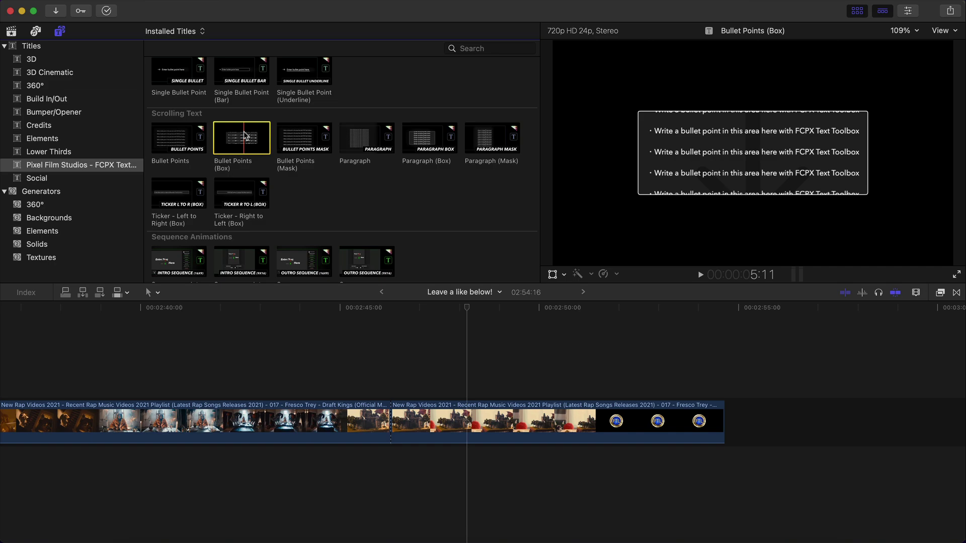
pyautogui.click(307, 136)
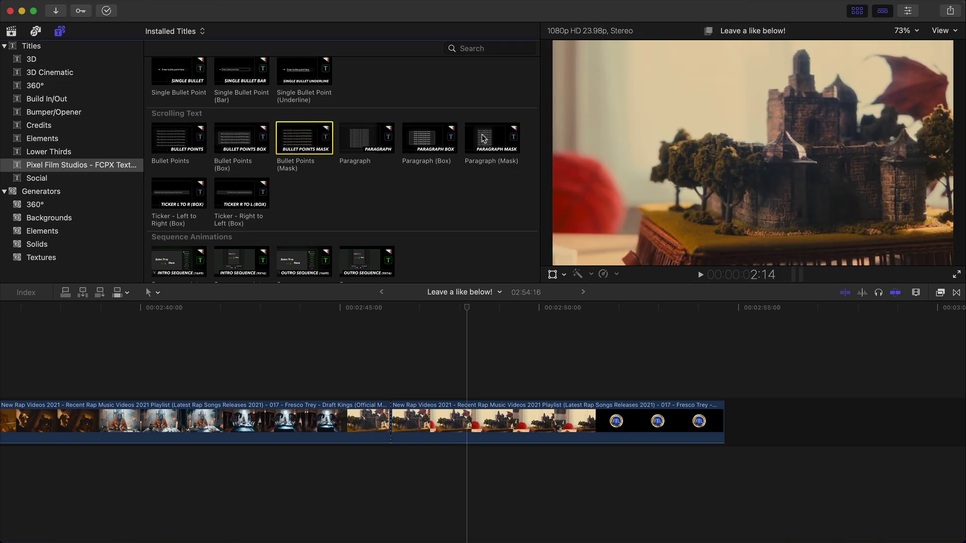
pyautogui.click(358, 139)
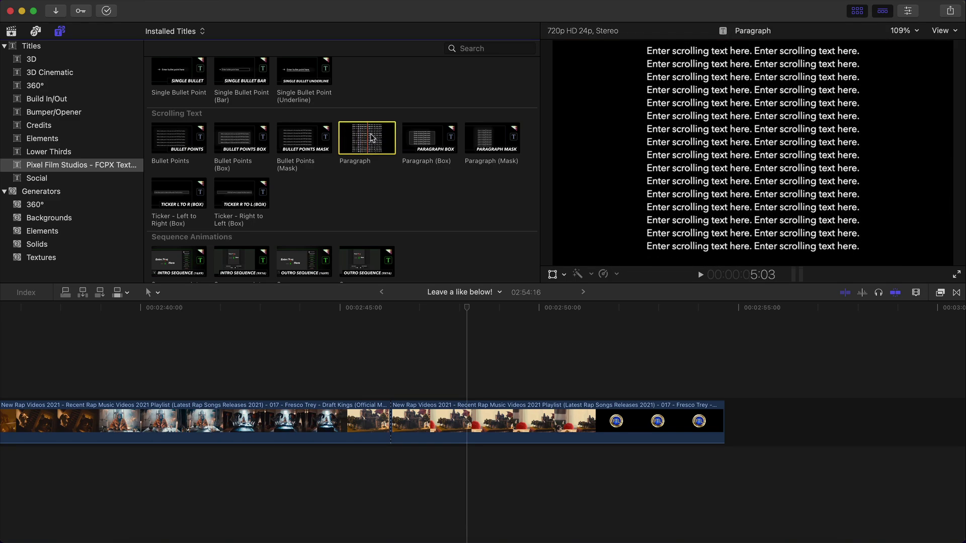
pyautogui.moveTo(357, 141); pyautogui.dragTo(364, 171)
pyautogui.click(174, 191)
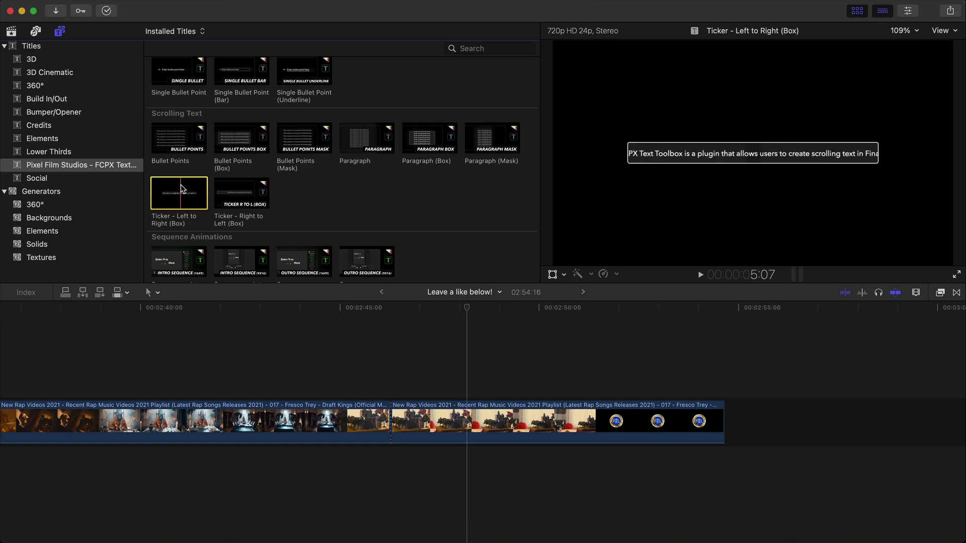
pyautogui.click(425, 307)
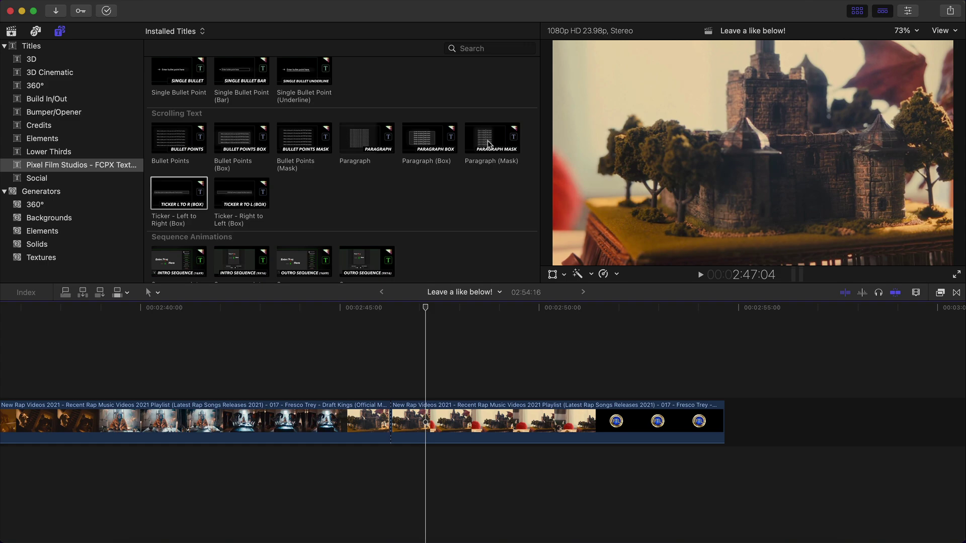
# Step: Place Paragraph (Mask) over the closing shot, trim its end to about 4:19, and preview it
pyautogui.moveTo(488, 144); pyautogui.dragTo(392, 387)
pyautogui.moveTo(788, 391); pyautogui.dragTo(597, 383)
pyautogui.moveTo(592, 383)
pyautogui.mouseDown()
pyautogui.moveTo(603, 381)
pyautogui.moveTo(578, 381)
pyautogui.mouseUp()
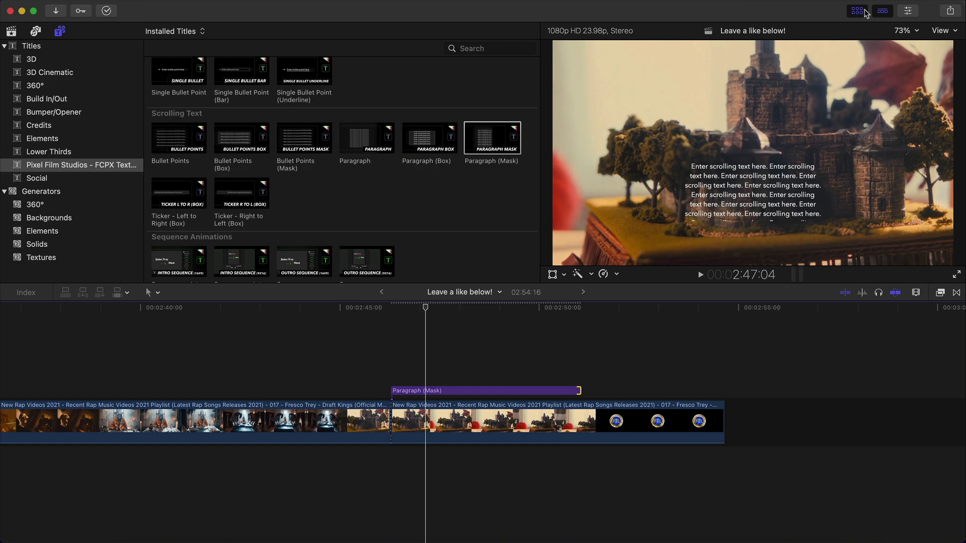
pyautogui.press('ctrl+super+1')
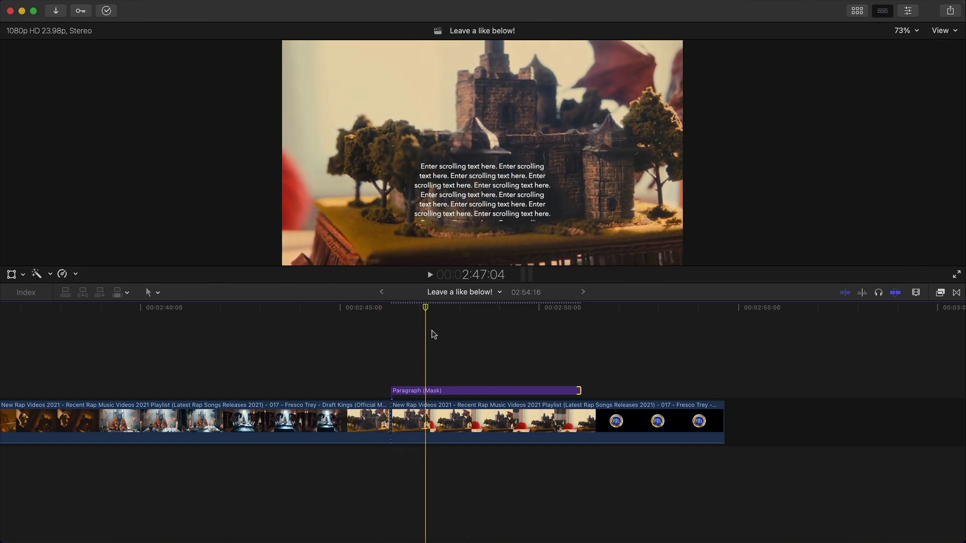
pyautogui.press('space')
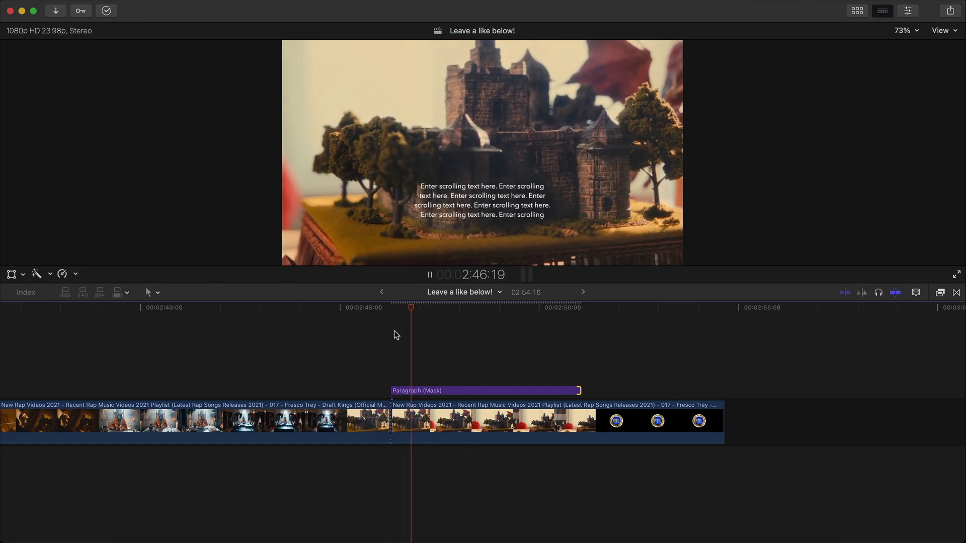
pyautogui.press('space')
pyautogui.click(509, 390)
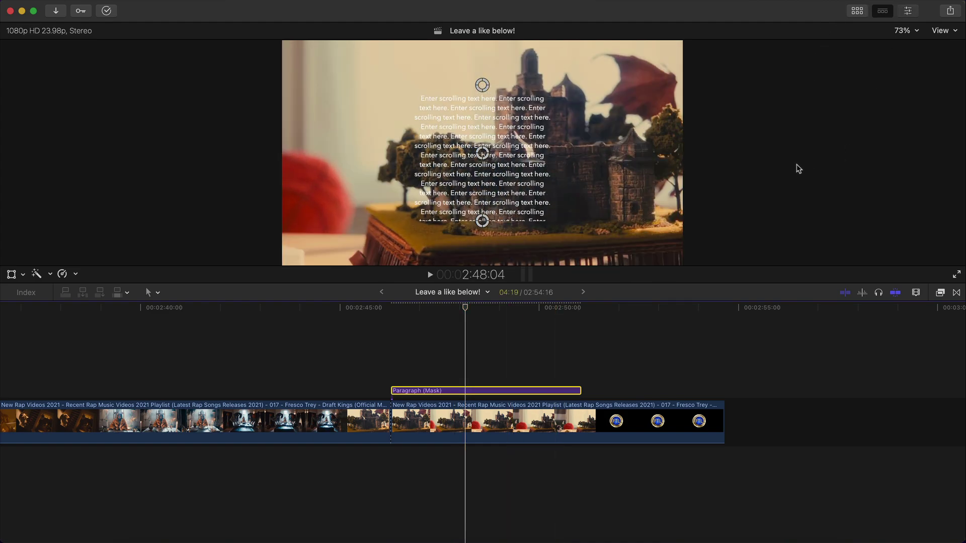
# Step: Replace the Paragraph (Mask) placeholder text with the pasted credits and preview them
pyautogui.press('super+4')
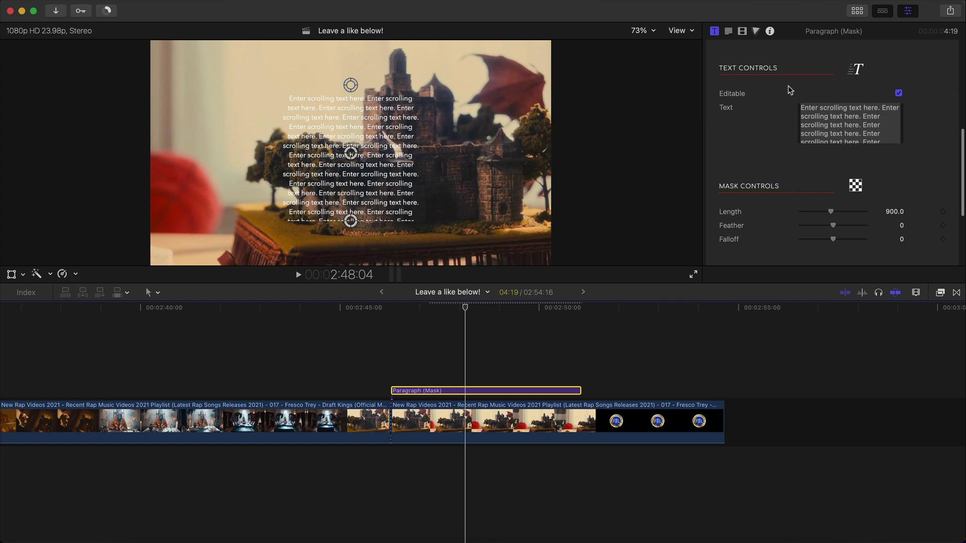
pyautogui.click(824, 111)
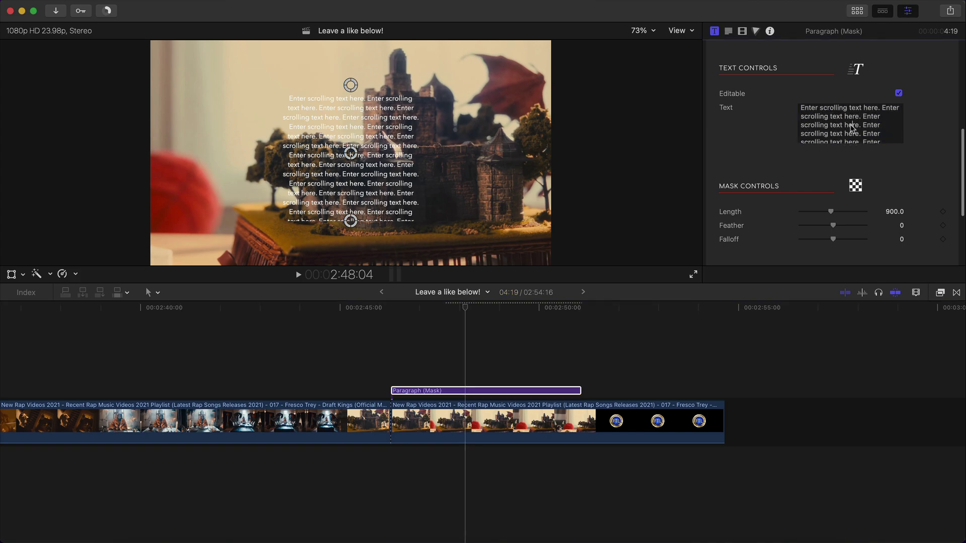
pyautogui.doubleClick(851, 124)
pyautogui.press('super+a')
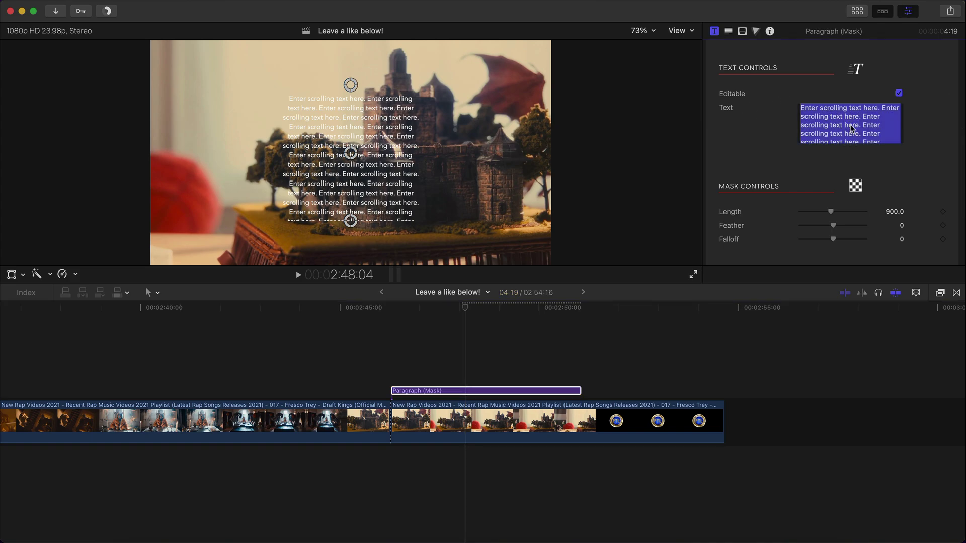
pyautogui.press('super+v')
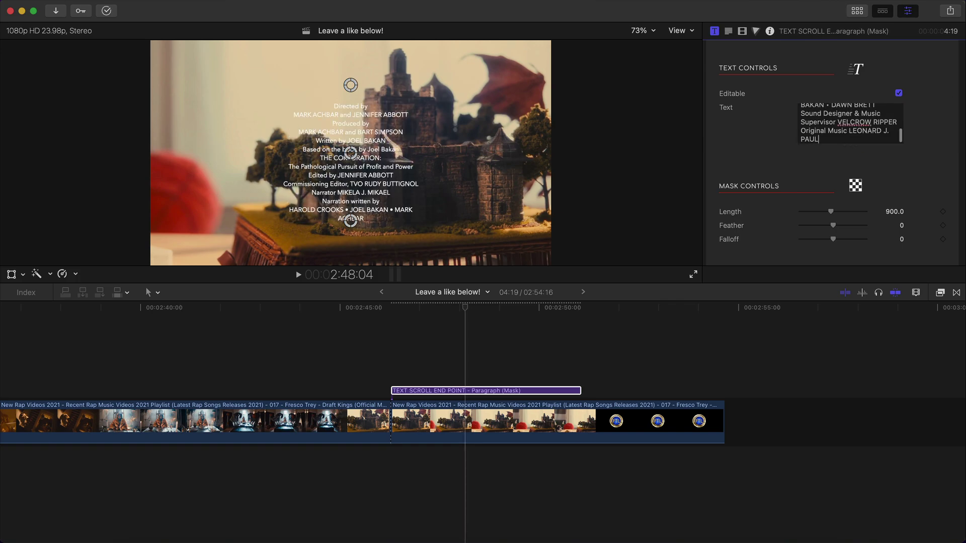
pyautogui.scroll(10, 850, 129)
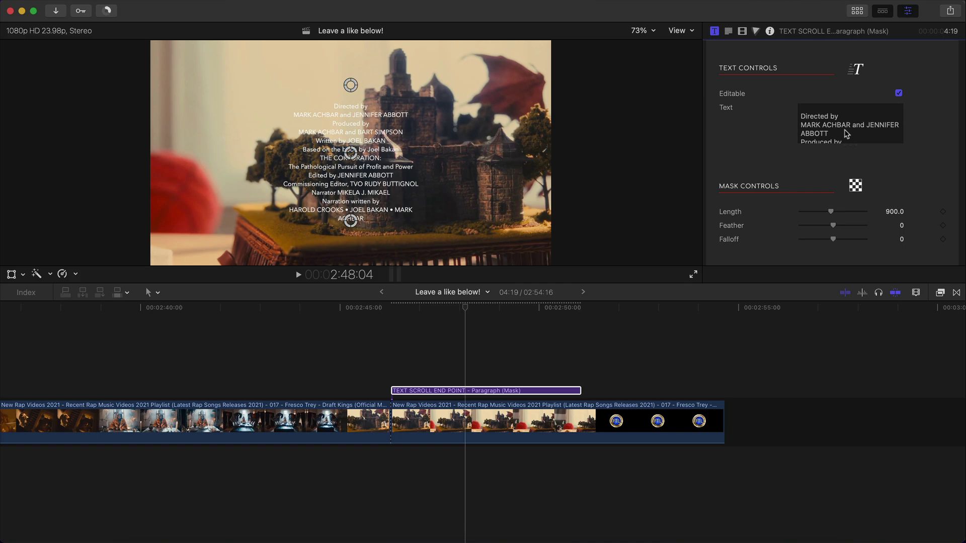
pyautogui.press('space')
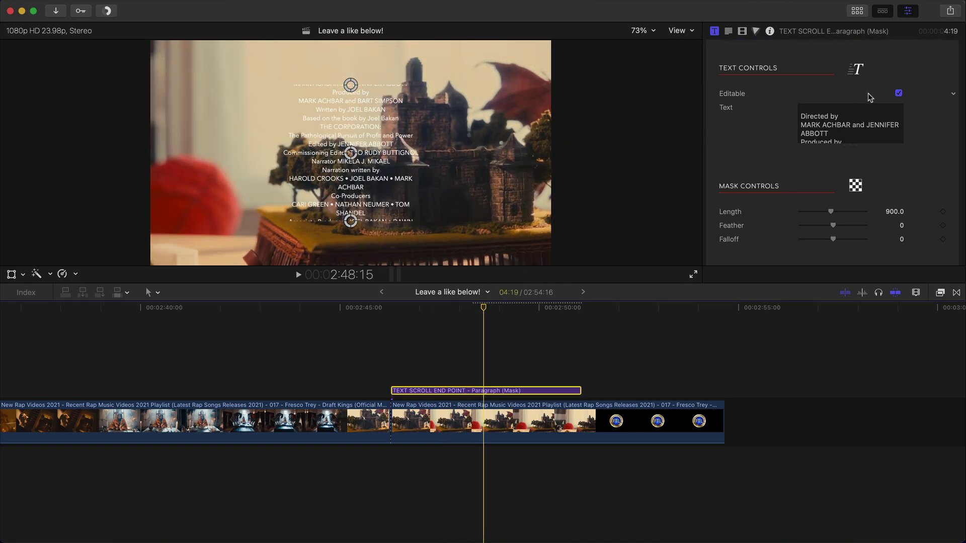
pyautogui.click(847, 112)
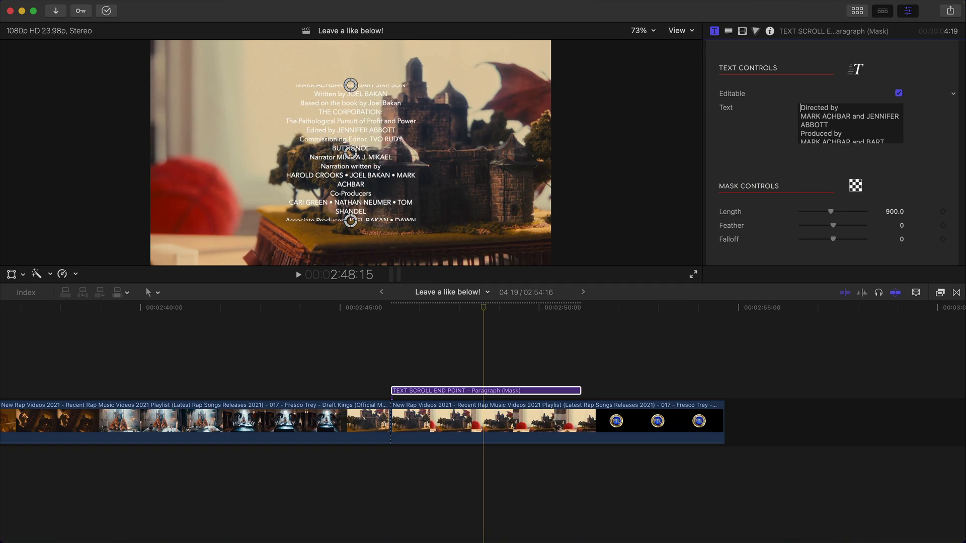
pyautogui.click(448, 307)
pyautogui.click(431, 308)
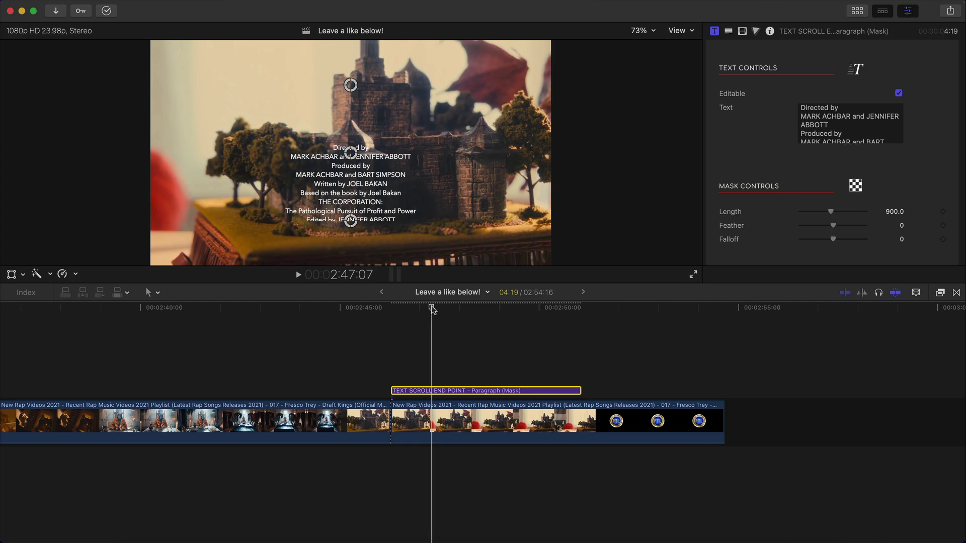
# Step: Insert blank lines between the credit groups and preview from 2:46:07
pyautogui.click(843, 109)
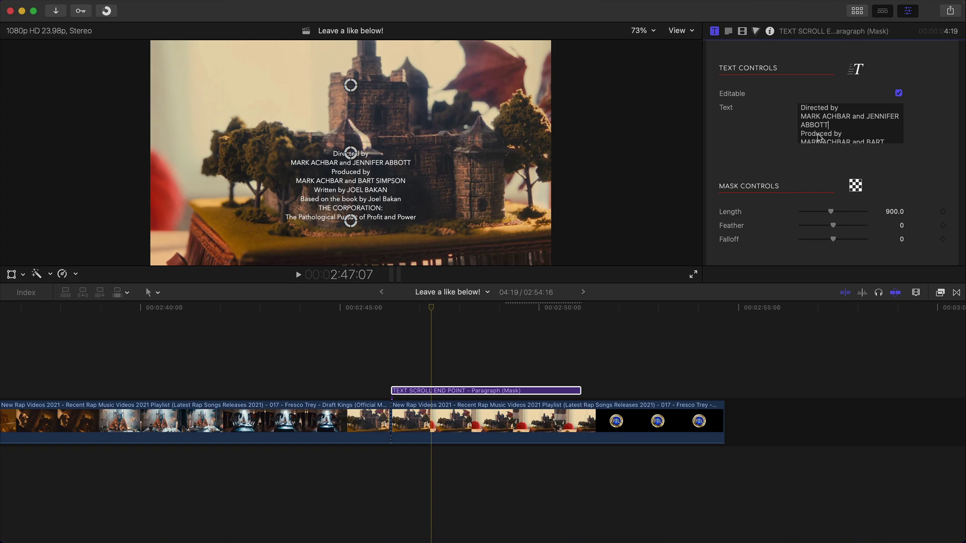
pyautogui.click(829, 124)
pyautogui.press('Return')
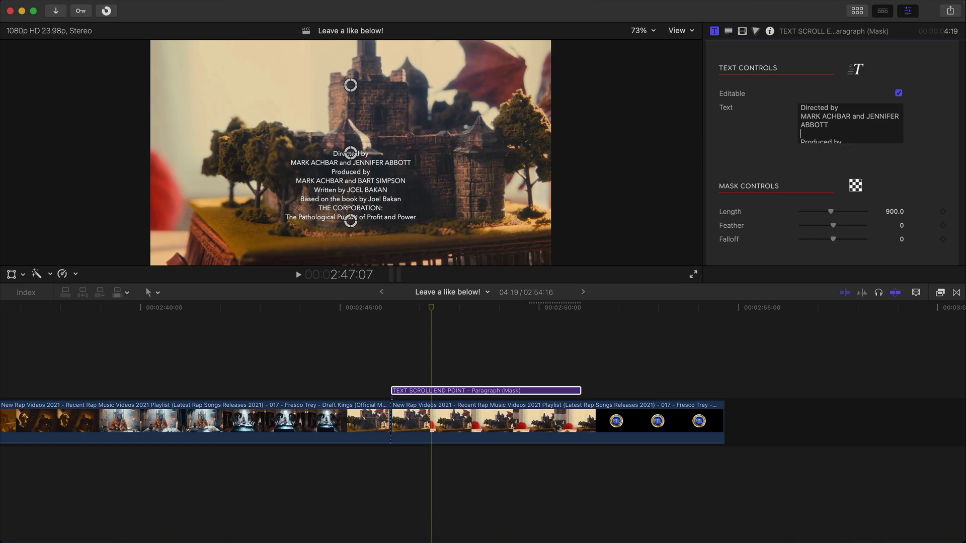
pyautogui.moveTo(401, 310); pyautogui.dragTo(390, 312)
pyautogui.press('space')
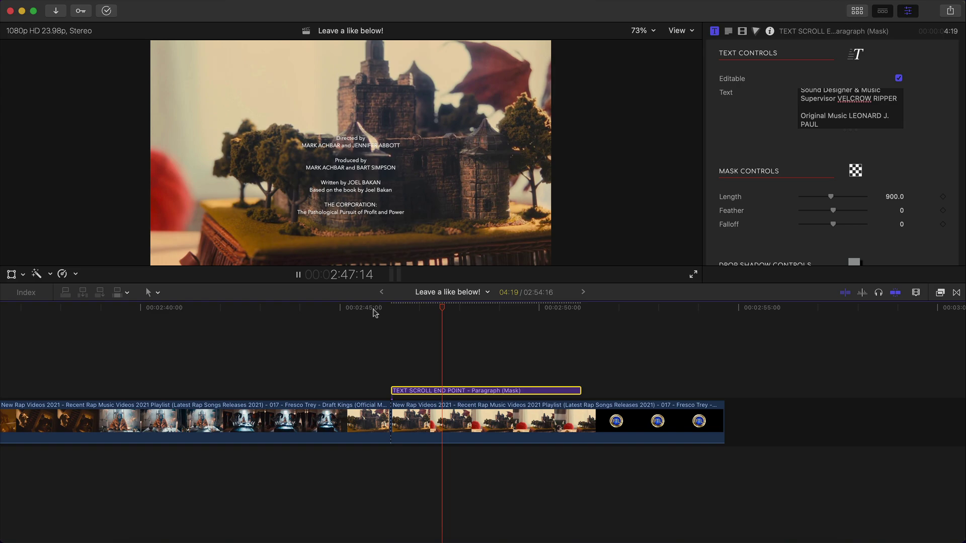
pyautogui.press('space')
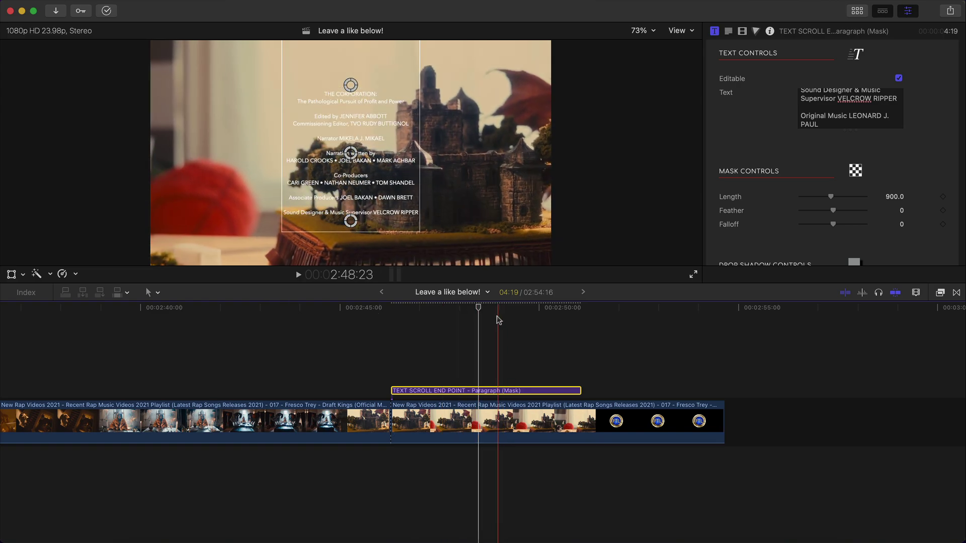
pyautogui.click(447, 309)
pyautogui.click(422, 319)
pyautogui.click(455, 316)
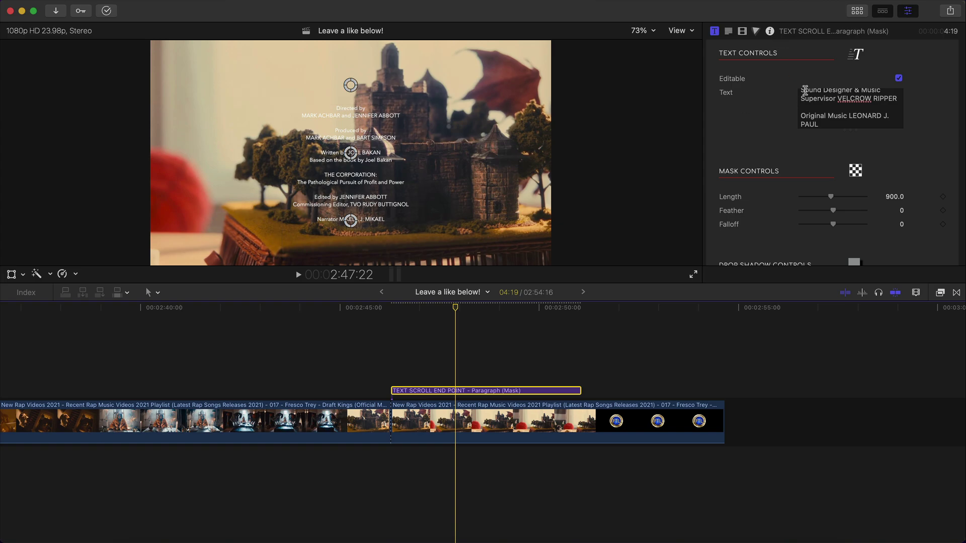
# Step: Turn on the Guides to show the scroll start and end points
pyautogui.scroll(8, 758, 129)
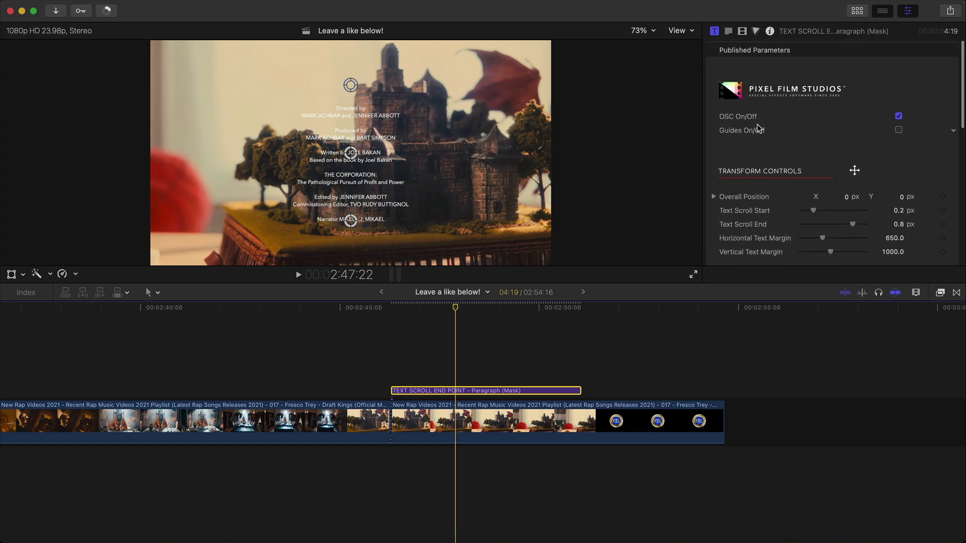
pyautogui.scroll(-2, 758, 141)
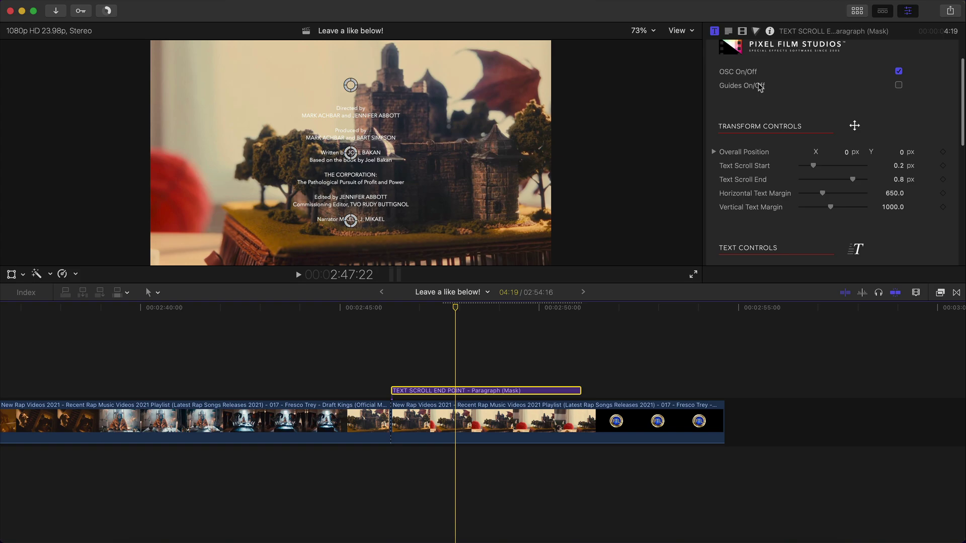
pyautogui.click(898, 86)
pyautogui.scroll(-5, 900, 126)
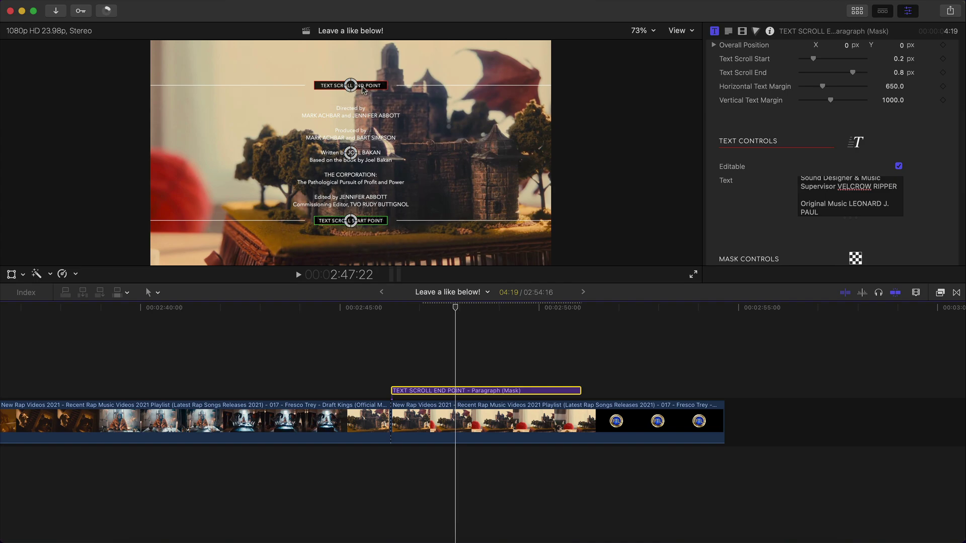
pyautogui.scroll(3, 823, 153)
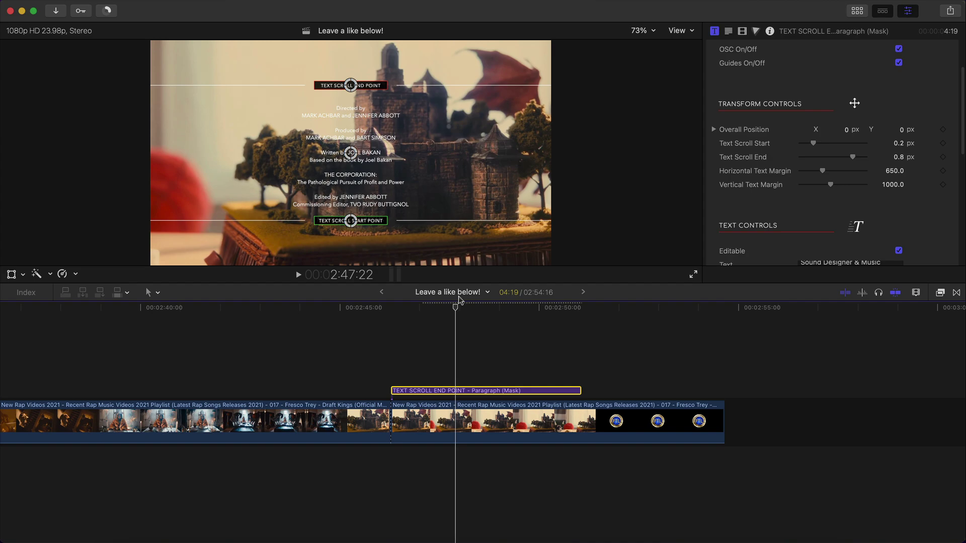
# Step: Drag the Text Scroll End Point down to just above the start point and preview
pyautogui.moveTo(455, 307); pyautogui.dragTo(422, 311)
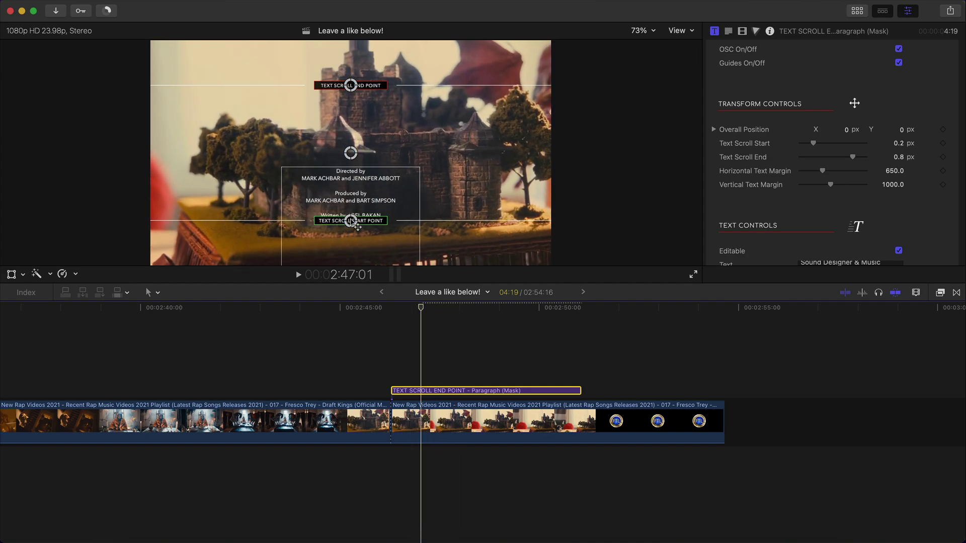
pyautogui.doubleClick(357, 227)
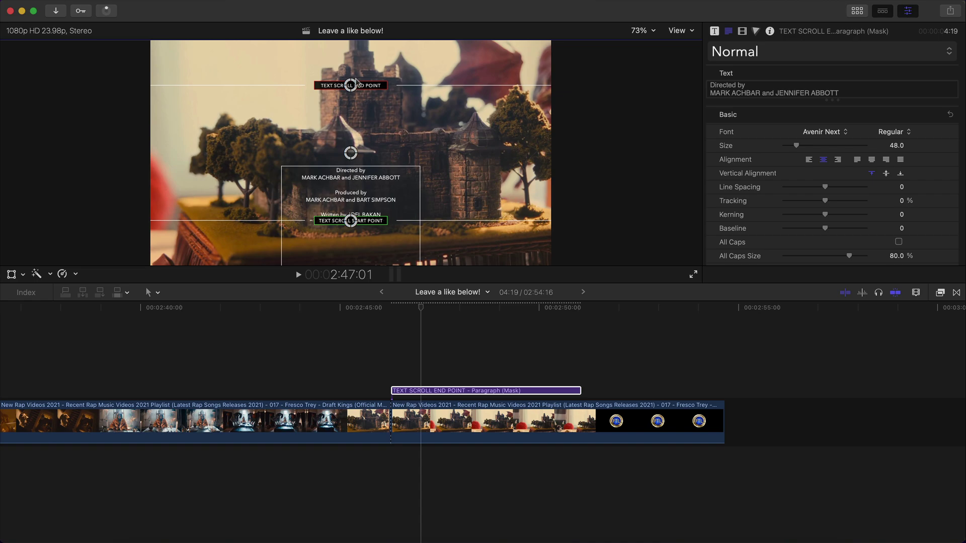
pyautogui.moveTo(355, 80); pyautogui.dragTo(353, 194)
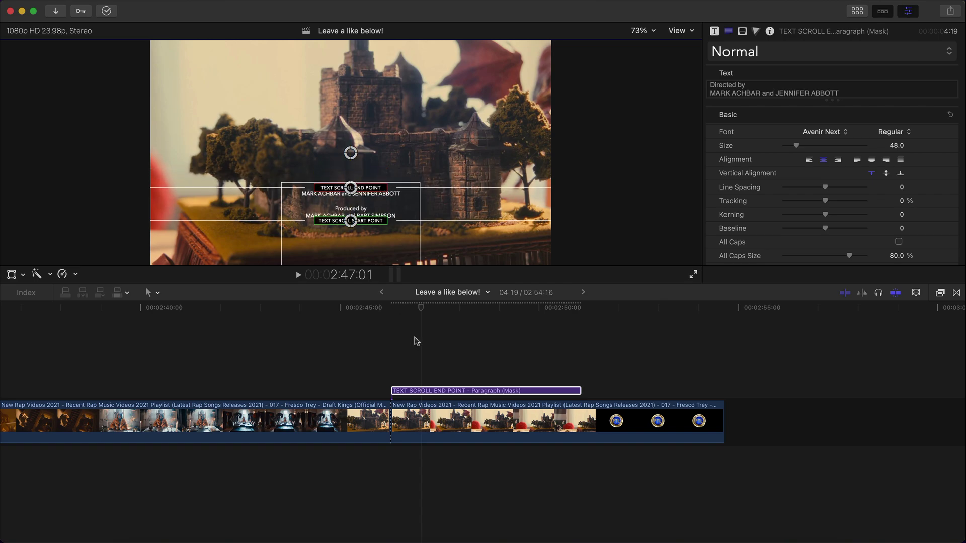
pyautogui.click(391, 340)
pyautogui.press('space')
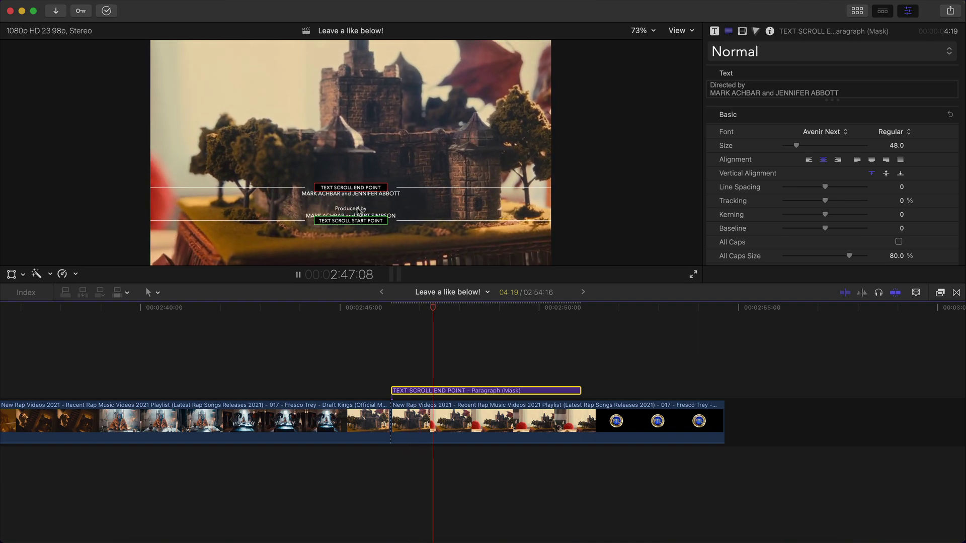
pyautogui.press('space')
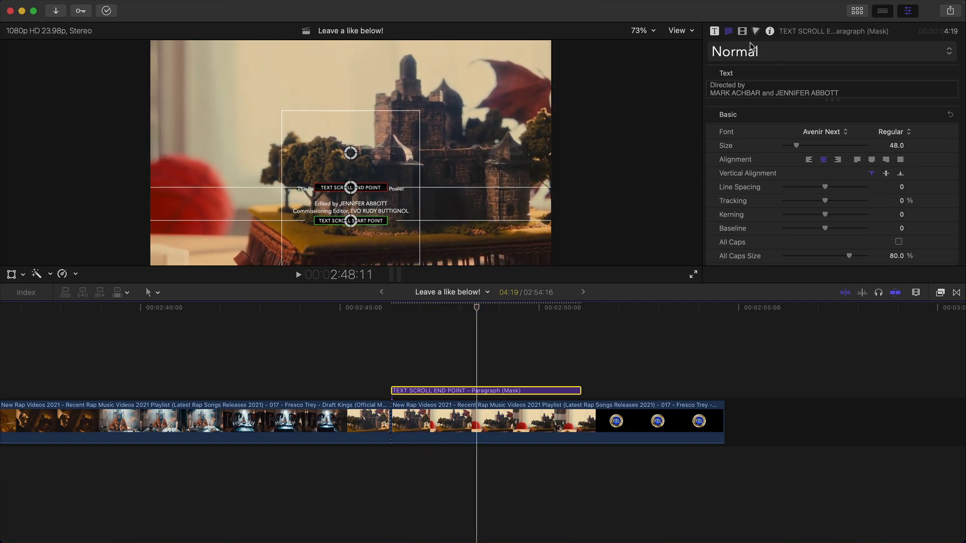
# Step: Raise the credits' Text Scroll End to 0.86 and watch them in full screen
pyautogui.click(714, 31)
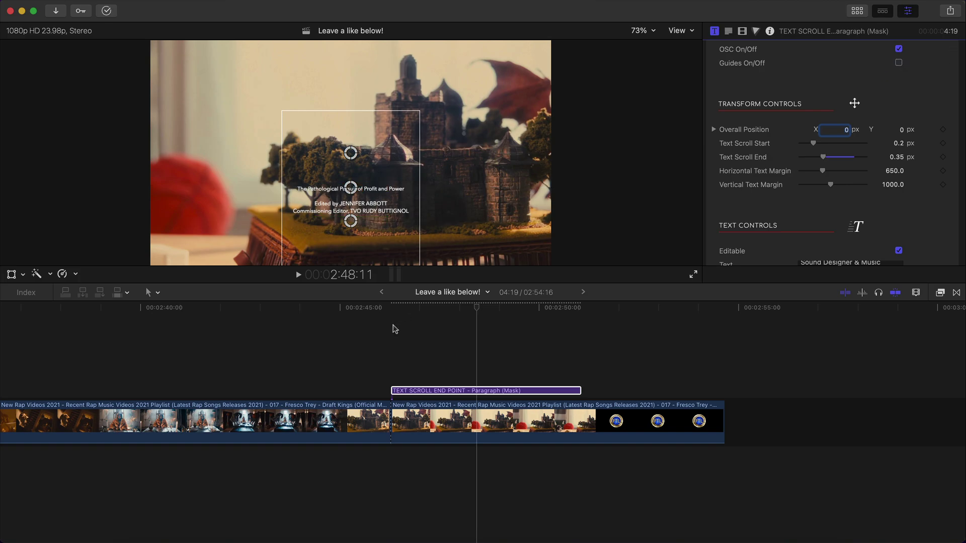
pyautogui.click(391, 339)
pyautogui.press('space')
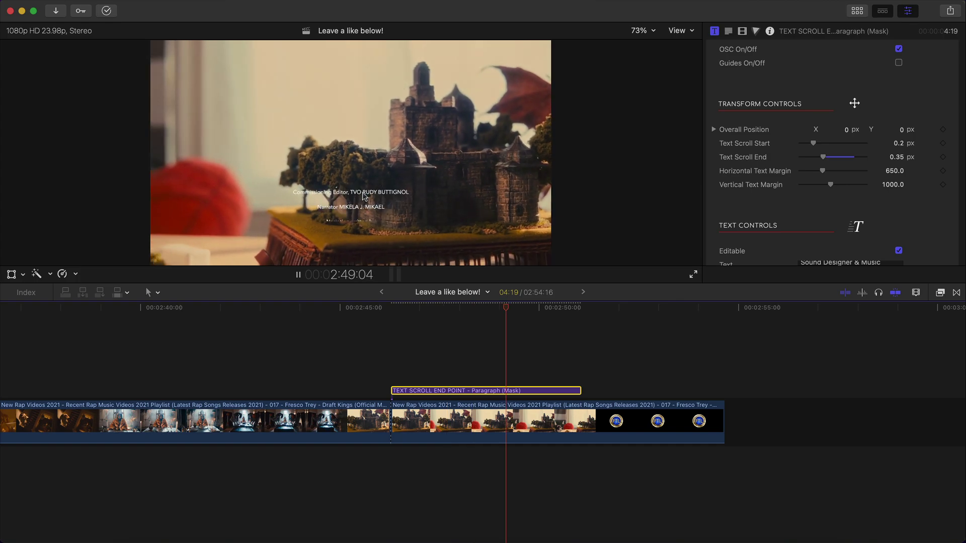
pyautogui.press('space')
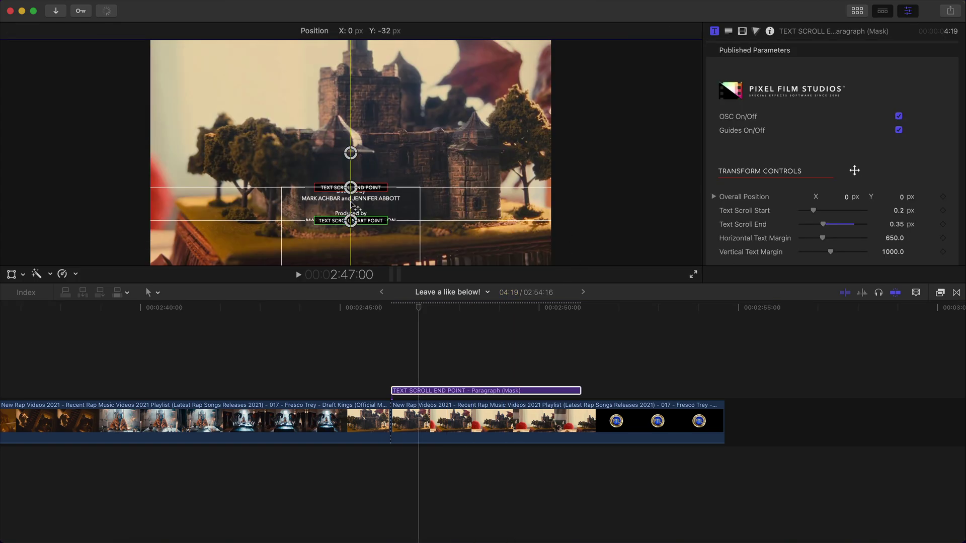
pyautogui.moveTo(350, 151); pyautogui.dragTo(359, 75)
pyautogui.press('super+shift+f')
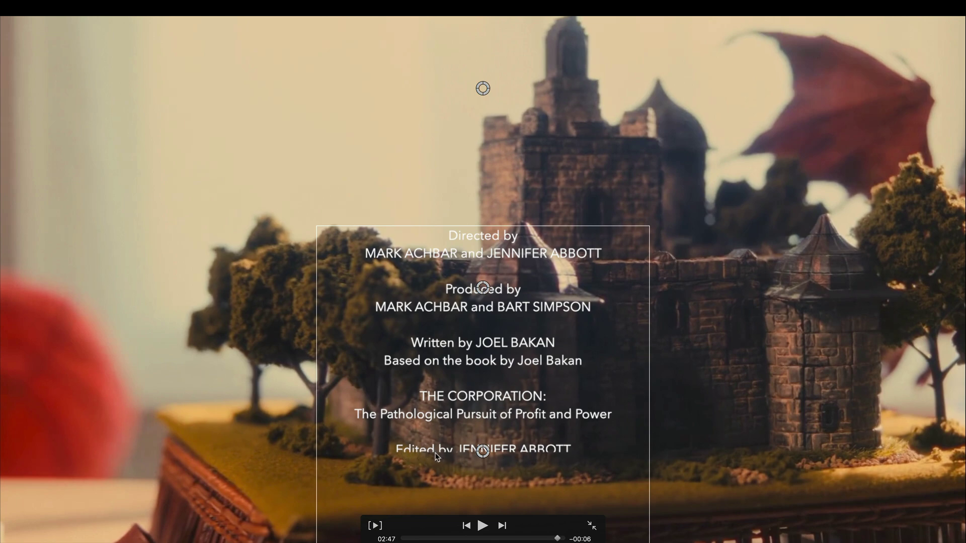
# Step: Feather the credits mask with Feather 37 and Falloff 7
pyautogui.press('Escape')
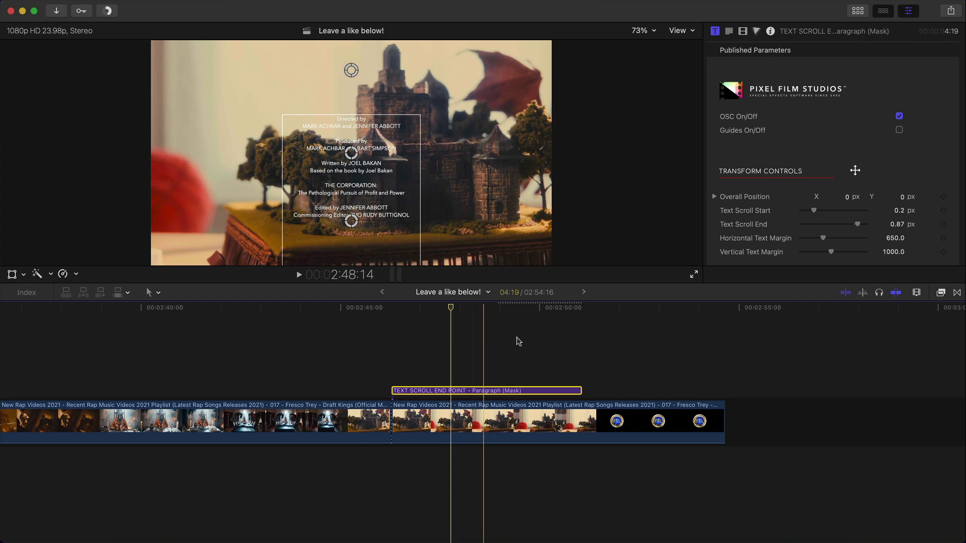
pyautogui.scroll(-2, 778, 173)
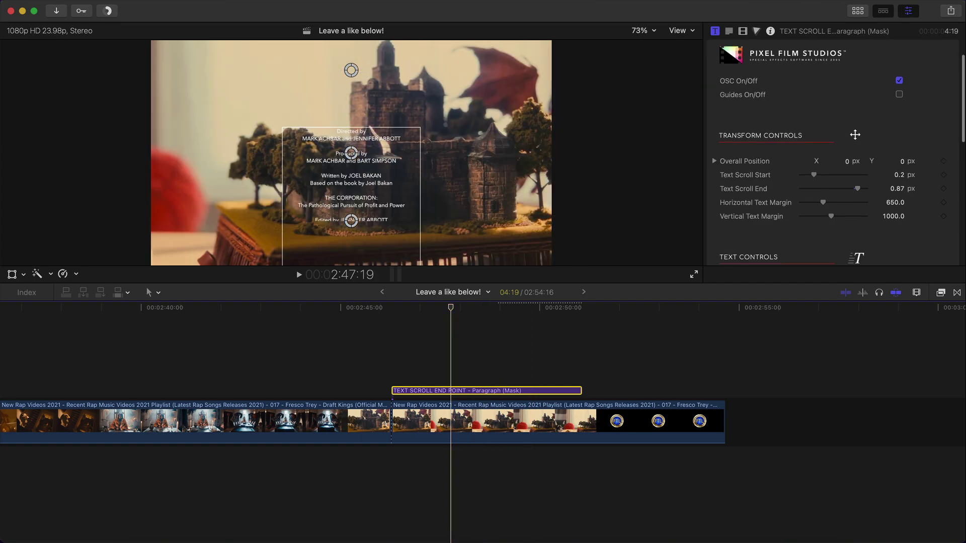
pyautogui.scroll(-6, 804, 151)
pyautogui.scroll(-5, 760, 163)
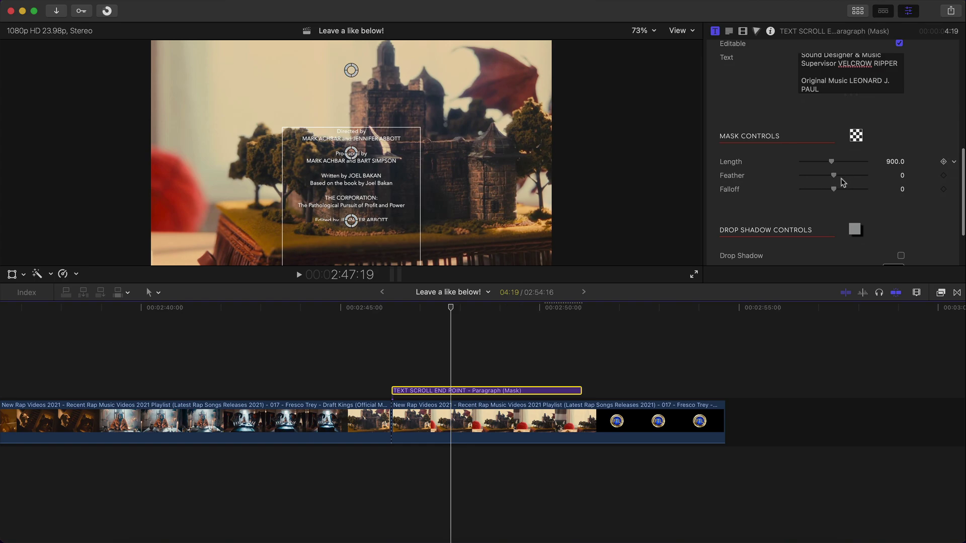
pyautogui.scroll(12, 916, 113)
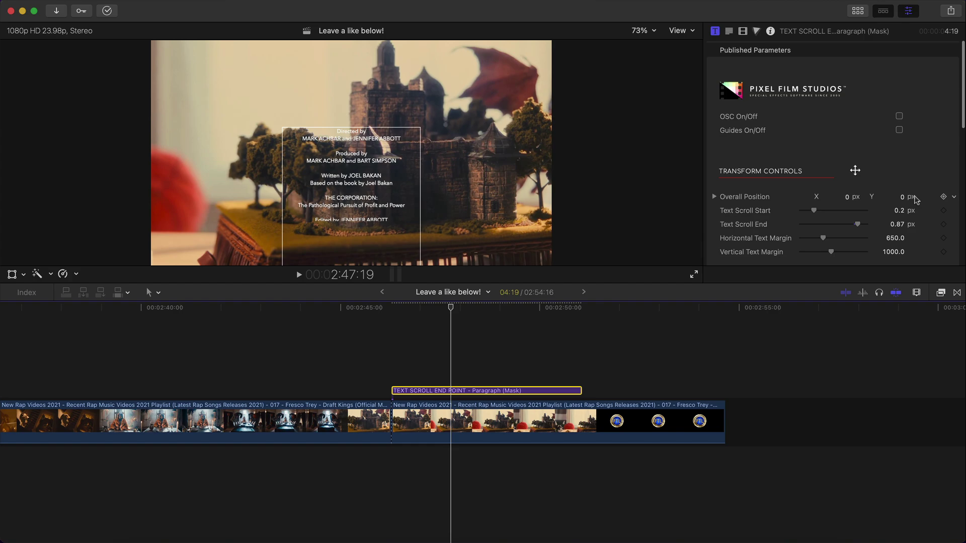
pyautogui.scroll(-6, 916, 197)
pyautogui.scroll(-6, 916, 199)
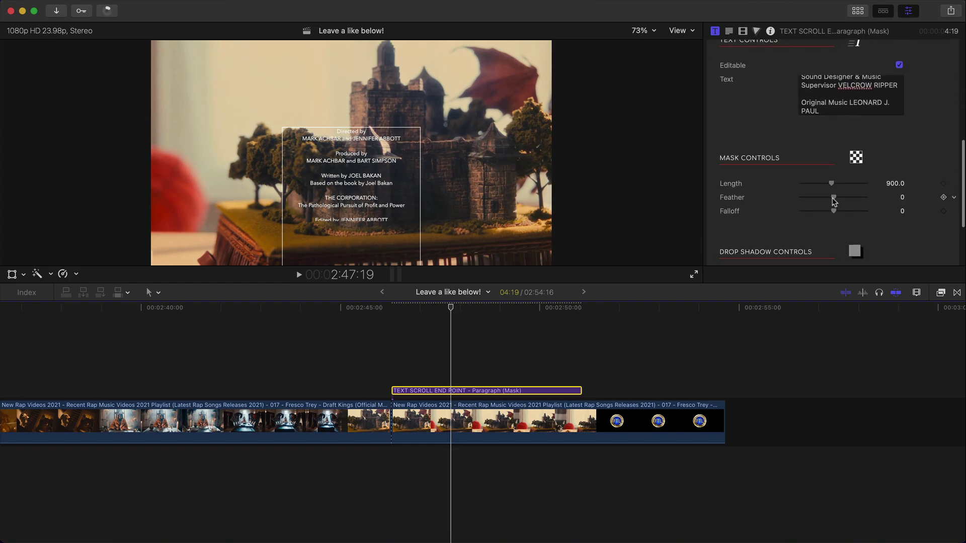
pyautogui.moveTo(833, 200)
pyautogui.mouseDown()
pyautogui.moveTo(868, 198)
pyautogui.moveTo(809, 192)
pyautogui.moveTo(834, 189)
pyautogui.mouseUp()
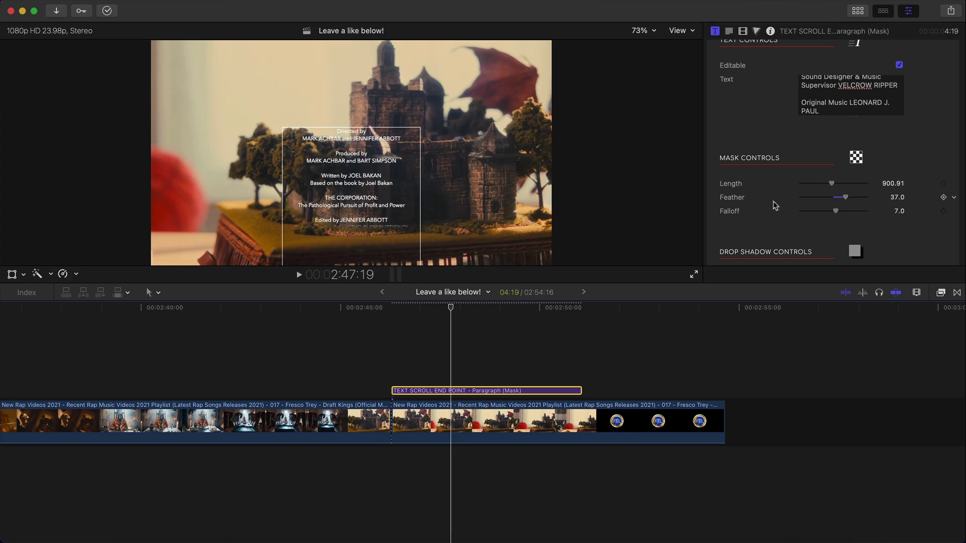
# Step: Turn on a drop shadow for the scrolling credits
pyautogui.scroll(-4, 784, 191)
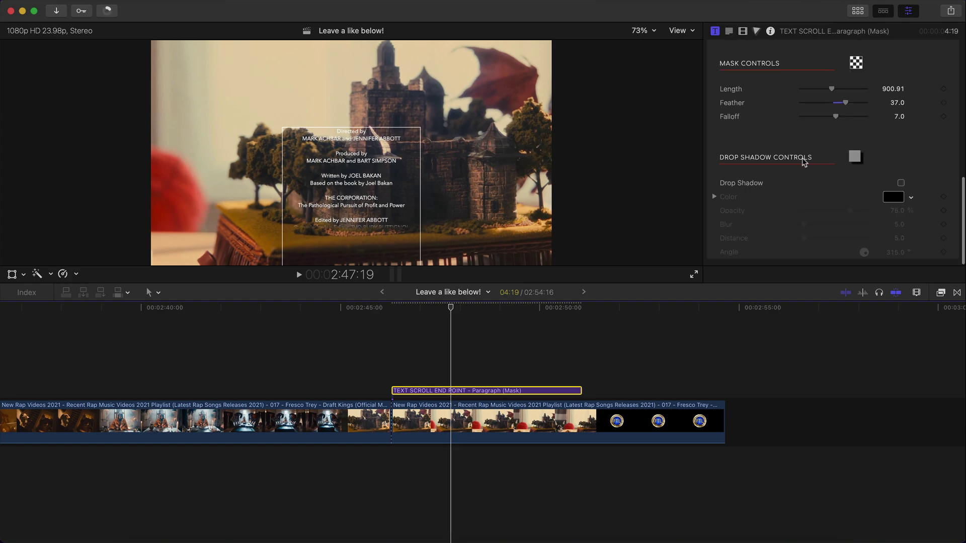
pyautogui.click(900, 183)
pyautogui.click(900, 183)
pyautogui.click(901, 183)
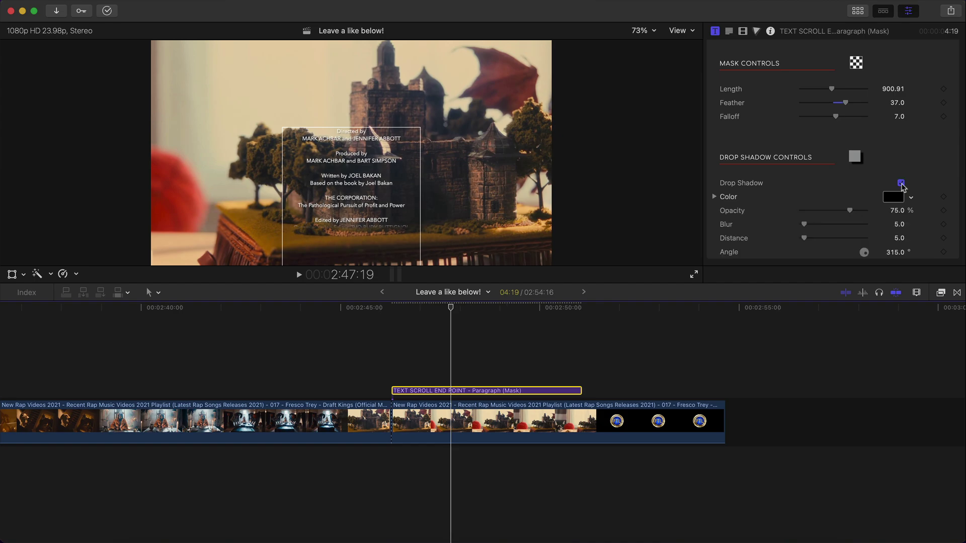
pyautogui.click(901, 183)
pyautogui.click(901, 183)
pyautogui.press('Left')
pyautogui.press('Left')
pyautogui.press('Left')
pyautogui.press('Left')
pyautogui.press('Left')
pyautogui.press('Left')
pyautogui.press('Left')
pyautogui.press('Left')
pyautogui.press('Left')
pyautogui.press('Left')
pyautogui.press('Left')
pyautogui.press('Left')
pyautogui.press('Left')
pyautogui.press('Left')
pyautogui.press('Left')
pyautogui.press('Left')
pyautogui.press('Left')
pyautogui.press('Left')
pyautogui.press('Left')
pyautogui.press('Left')
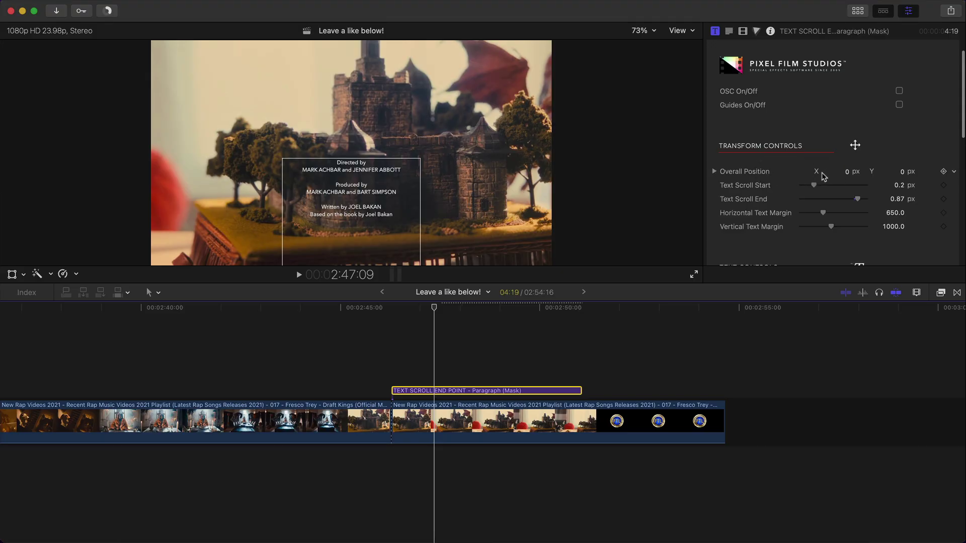
# Step: Lengthen the credits mask to 927.1
pyautogui.moveTo(848, 175)
pyautogui.mouseDown()
pyautogui.moveTo(804, 175)
pyautogui.moveTo(865, 175)
pyautogui.moveTo(830, 171)
pyautogui.mouseUp()
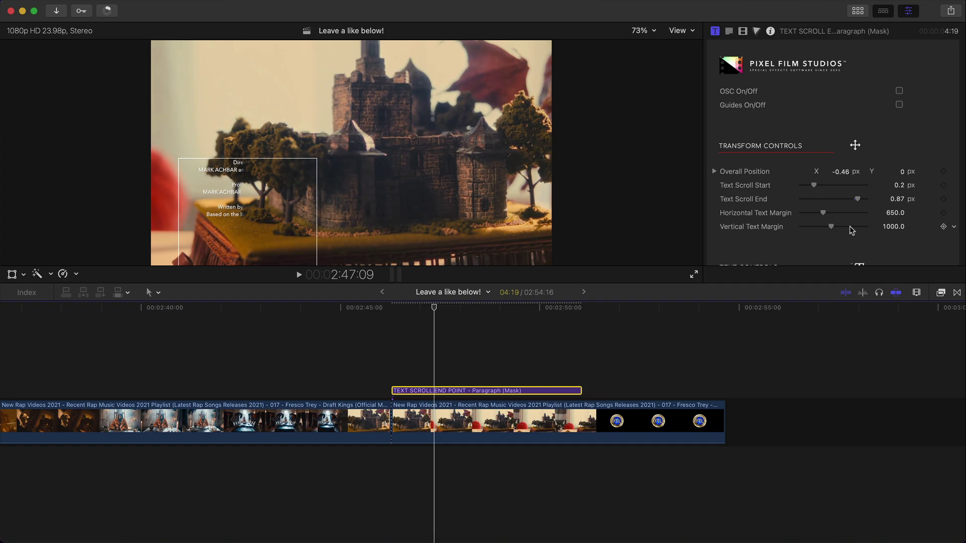
pyautogui.scroll(-10, 850, 230)
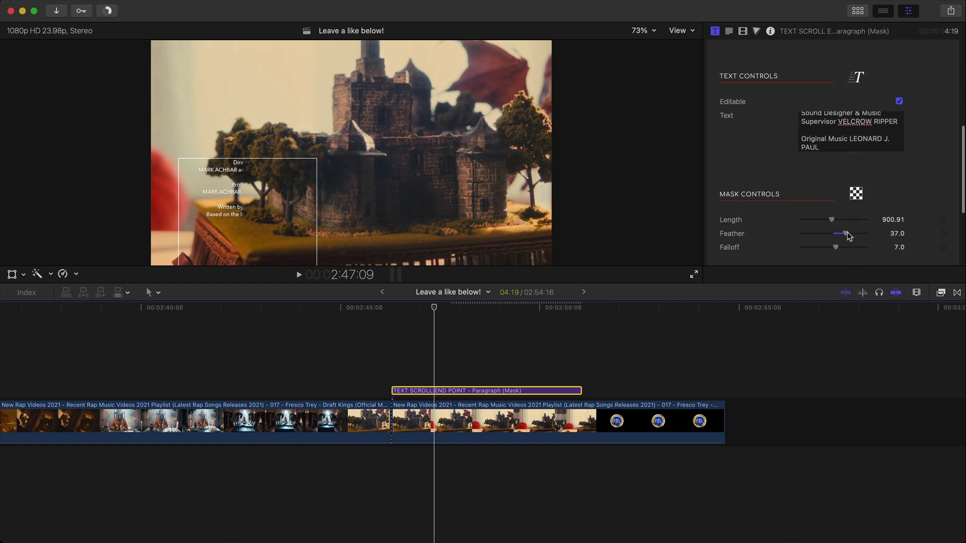
pyautogui.moveTo(835, 222)
pyautogui.mouseDown()
pyautogui.moveTo(825, 219)
pyautogui.moveTo(854, 216)
pyautogui.moveTo(819, 223)
pyautogui.moveTo(858, 221)
pyautogui.moveTo(835, 222)
pyautogui.mouseUp()
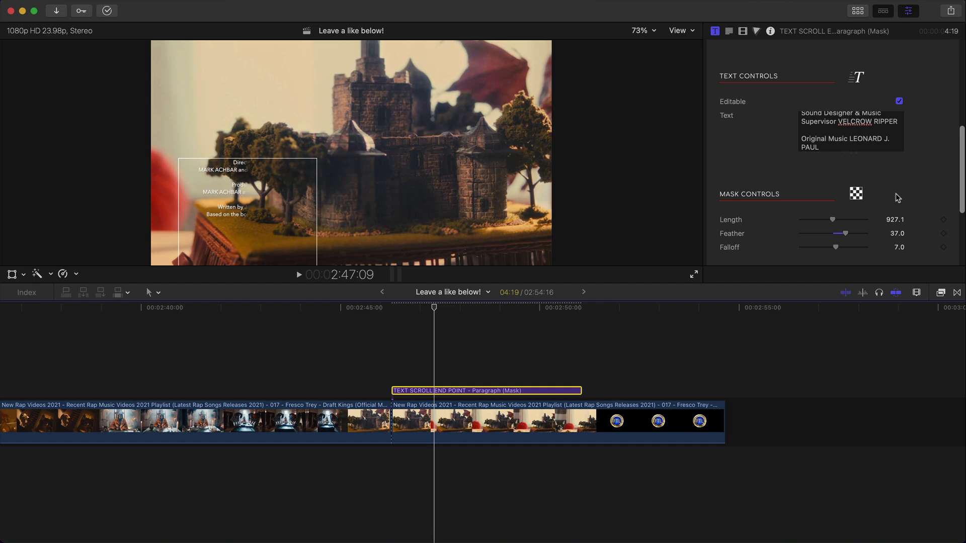
# Step: Reset Overall Position to 0 px to recentre the credits and set Text Scroll Start to 0.19
pyautogui.scroll(5, 895, 193)
pyautogui.click(948, 165)
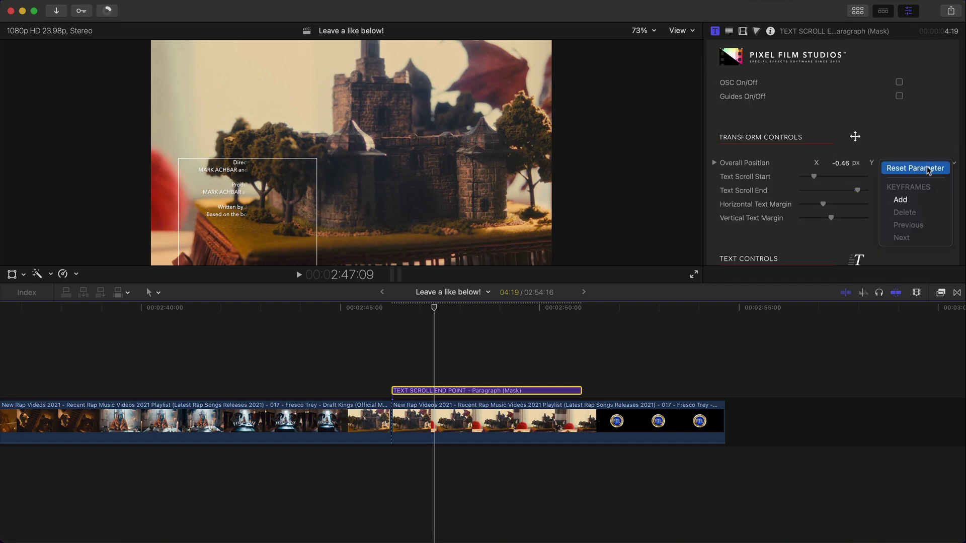
pyautogui.click(914, 168)
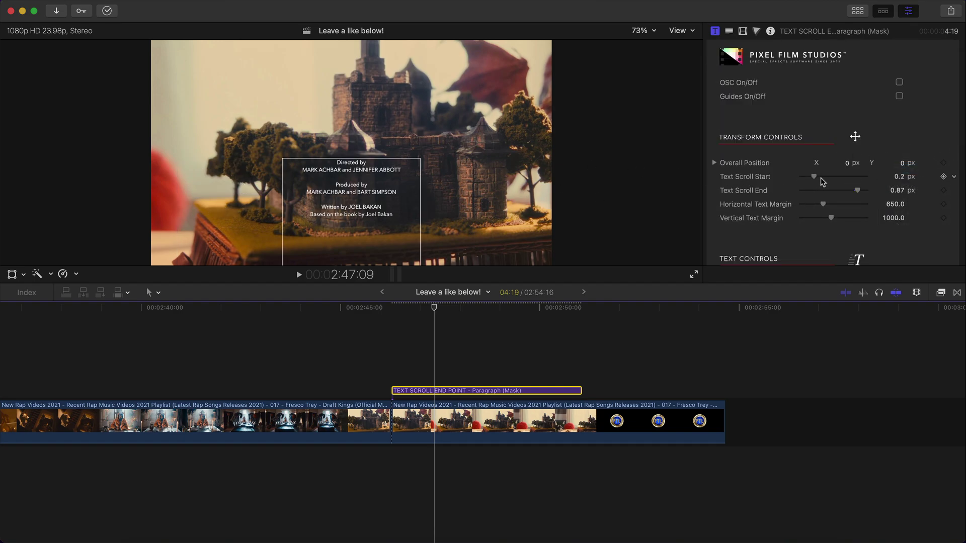
pyautogui.moveTo(814, 176); pyautogui.dragTo(810, 177)
pyautogui.scroll(-5, 919, 146)
pyautogui.press('Up')
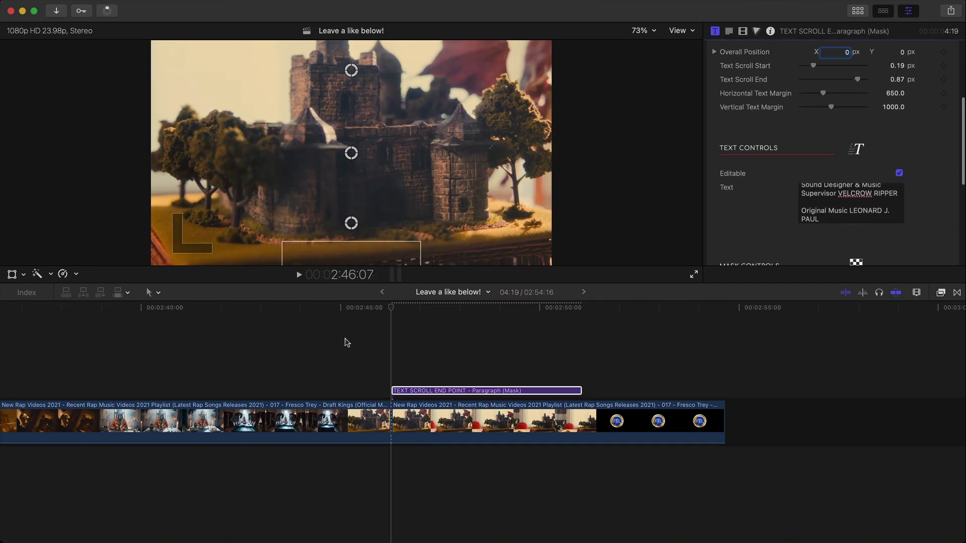
# Step: Set the scrolling credits' font to Baskerville
pyautogui.click(735, 35)
pyautogui.click(730, 31)
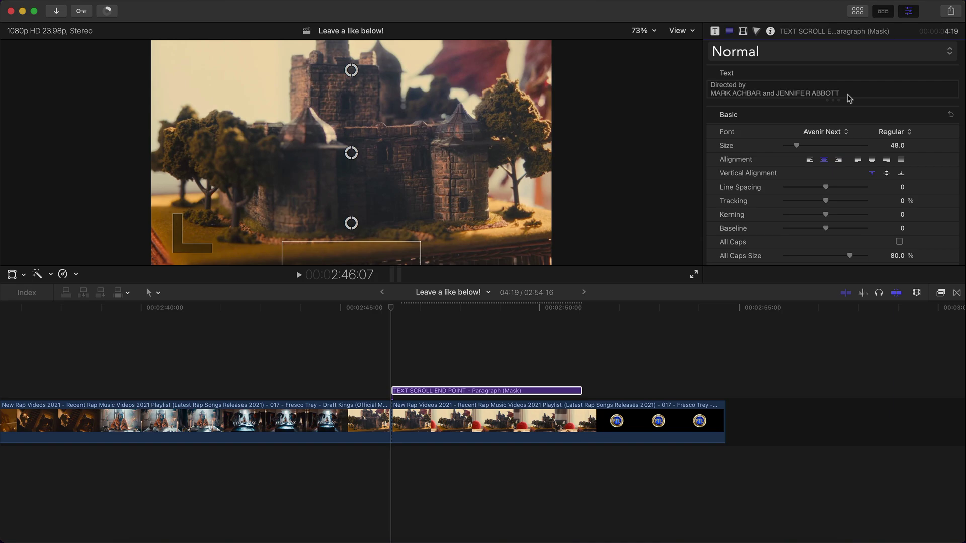
pyautogui.click(454, 309)
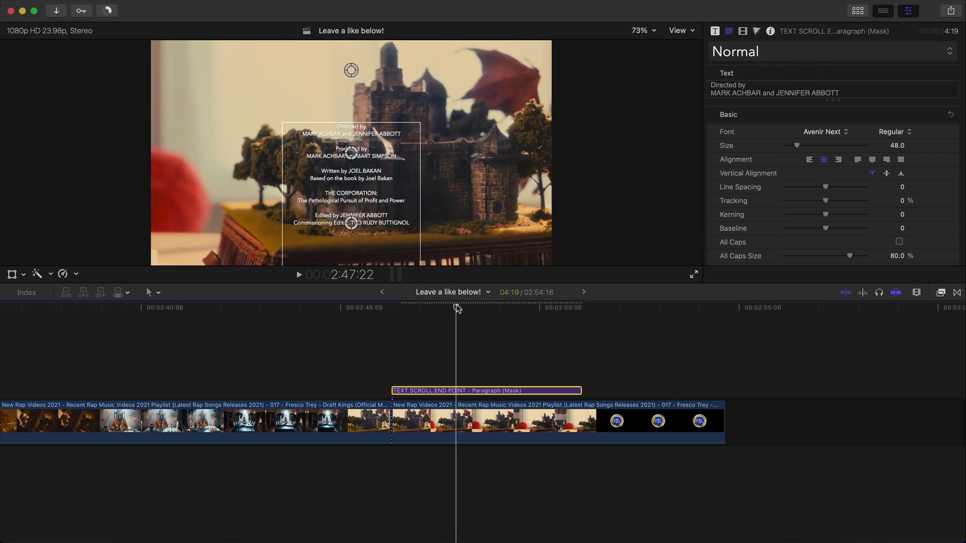
pyautogui.click(821, 134)
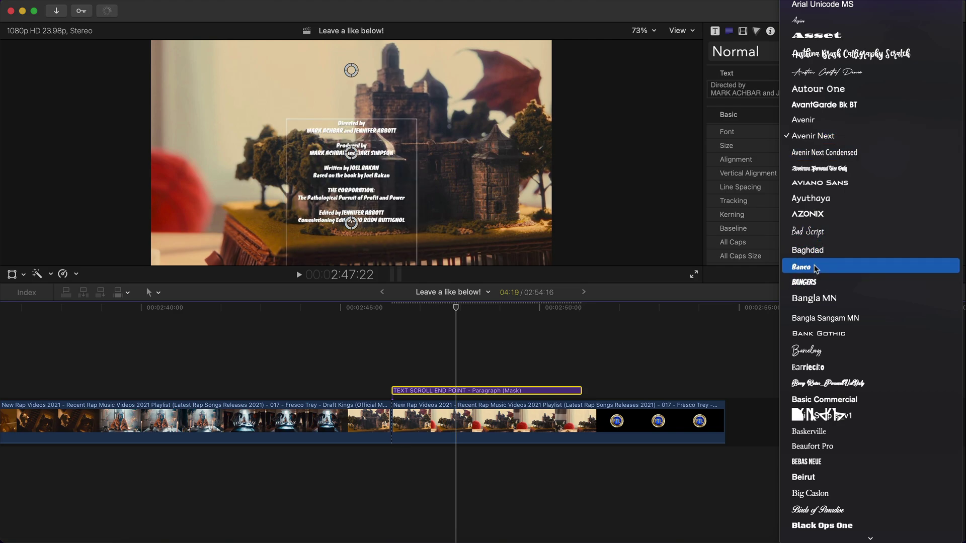
pyautogui.scroll(-3, 815, 268)
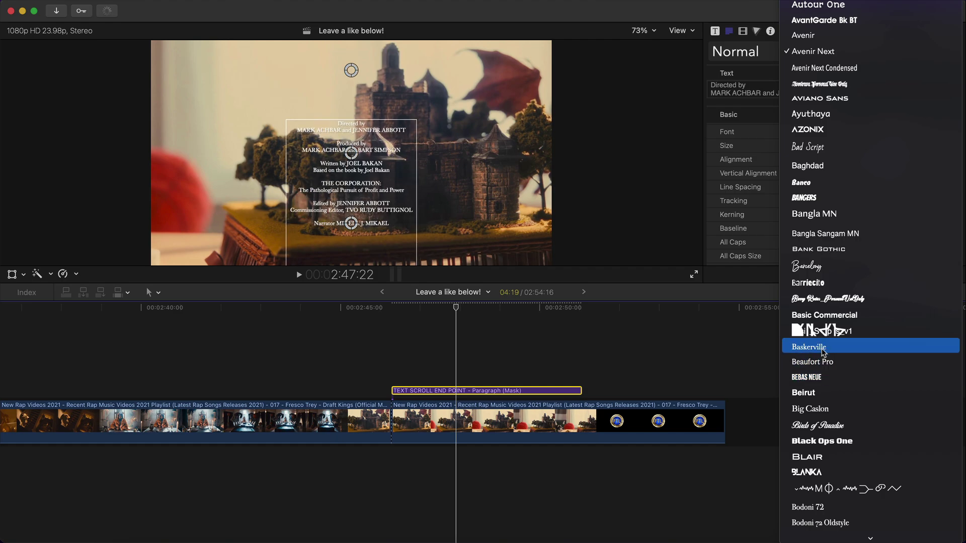
pyautogui.click(822, 352)
# Step: Change the credits' face colour to orange
pyautogui.scroll(-10, 791, 157)
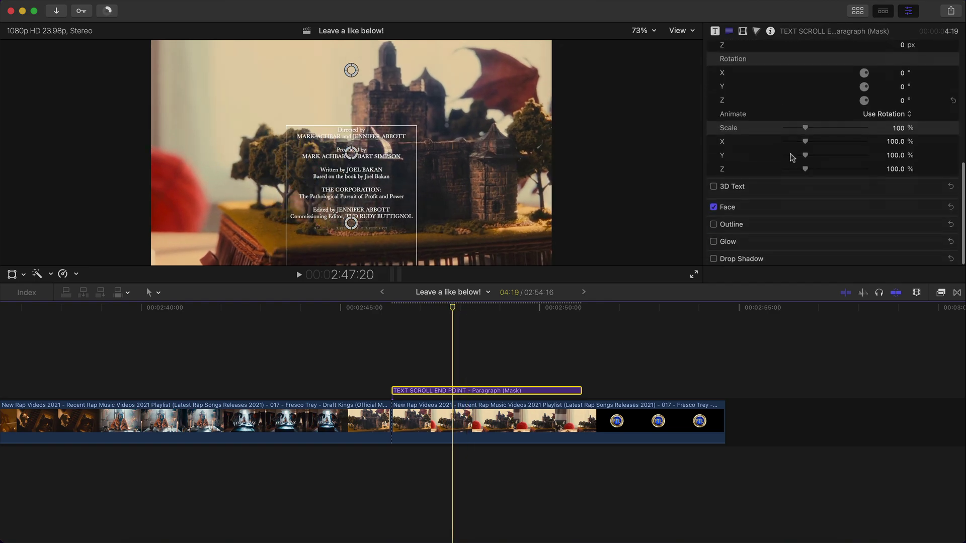
pyautogui.click(937, 207)
pyautogui.click(894, 237)
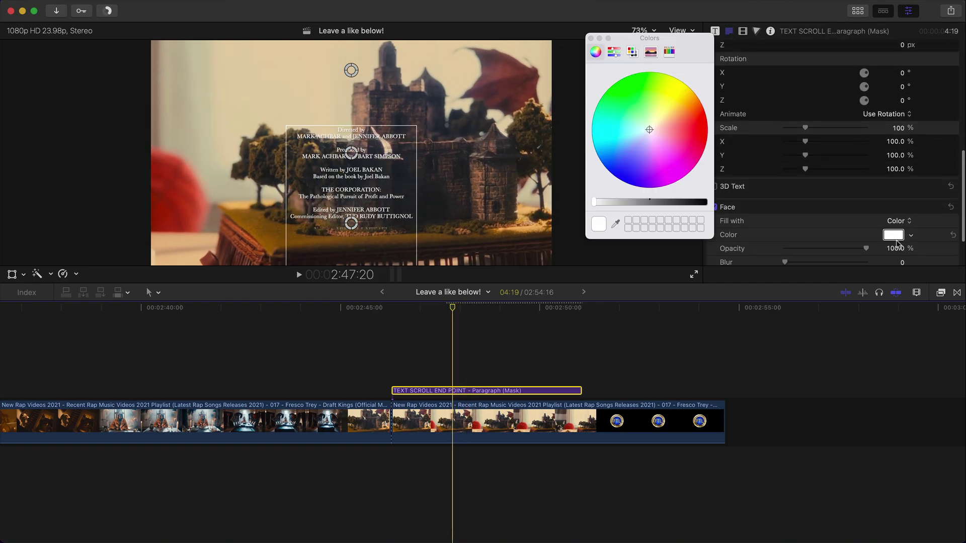
pyautogui.moveTo(652, 123); pyautogui.dragTo(687, 96)
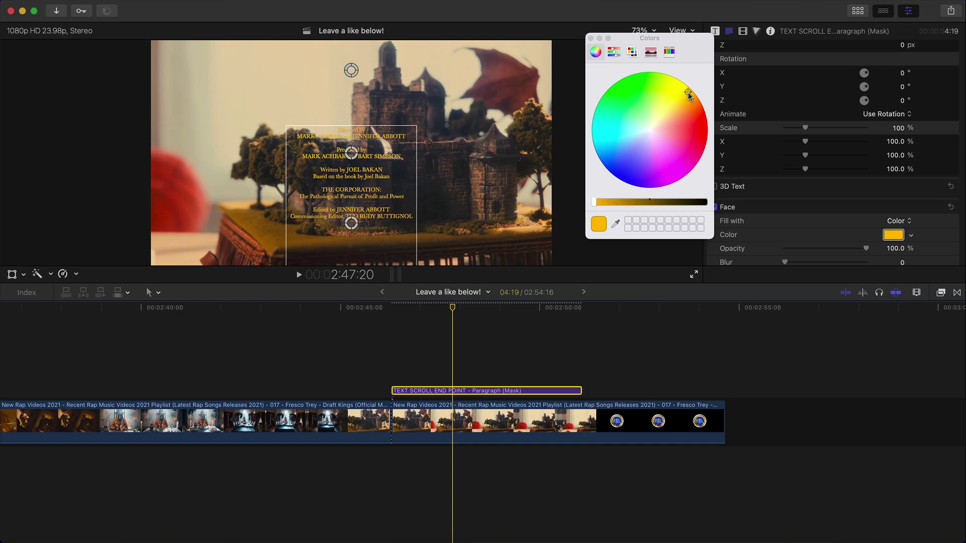
pyautogui.click(591, 38)
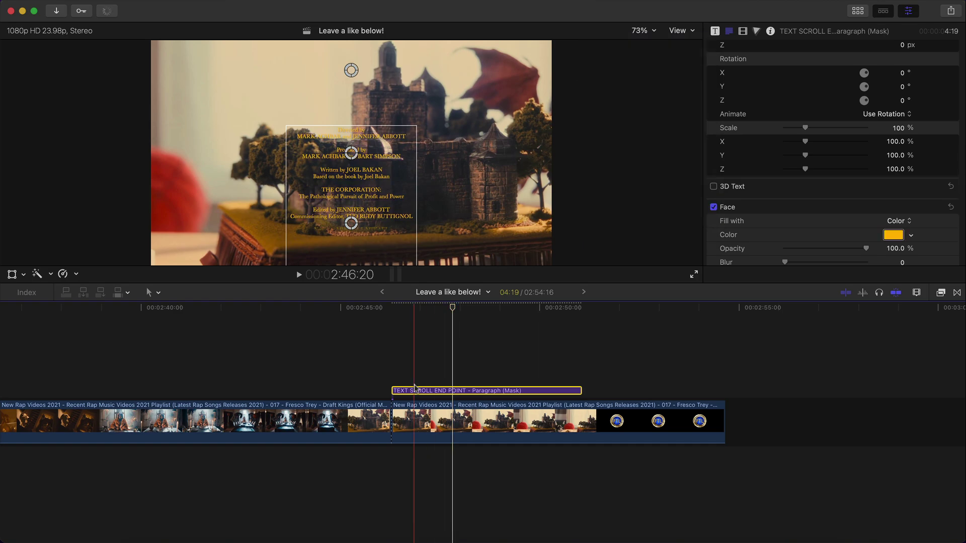
# Step: Render the credits title and play it over the castle shot with the inspector hidden
pyautogui.click(436, 309)
pyautogui.click(224, 0)
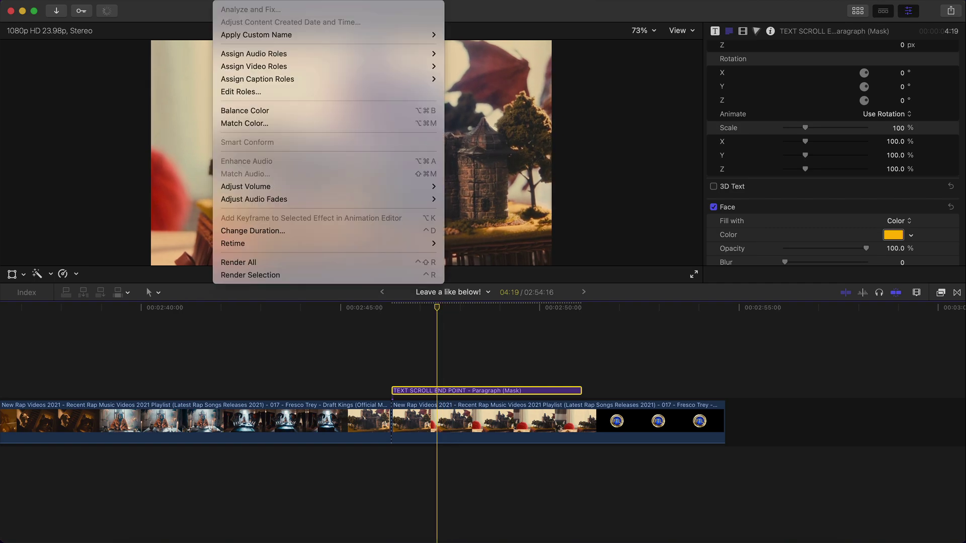
pyautogui.click(290, 276)
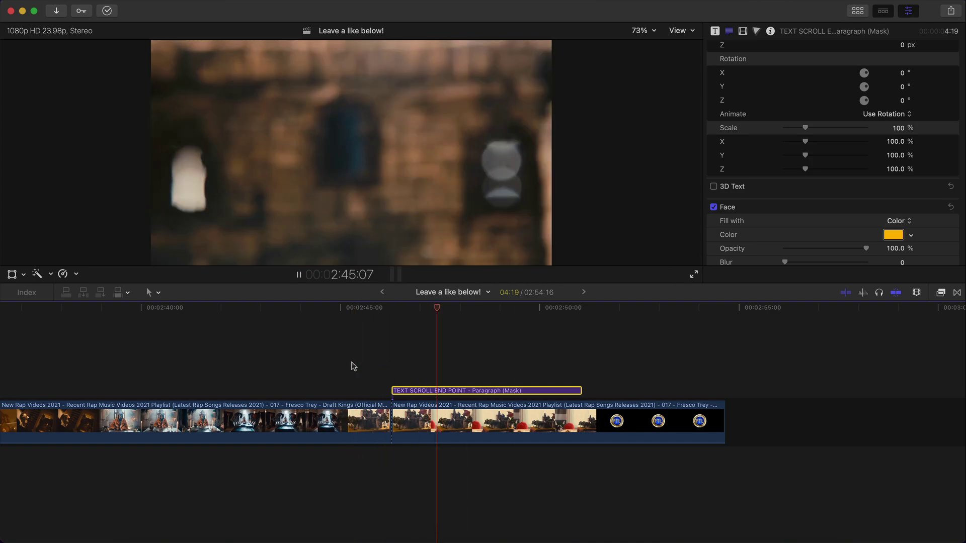
pyautogui.press('space')
pyautogui.press('space')
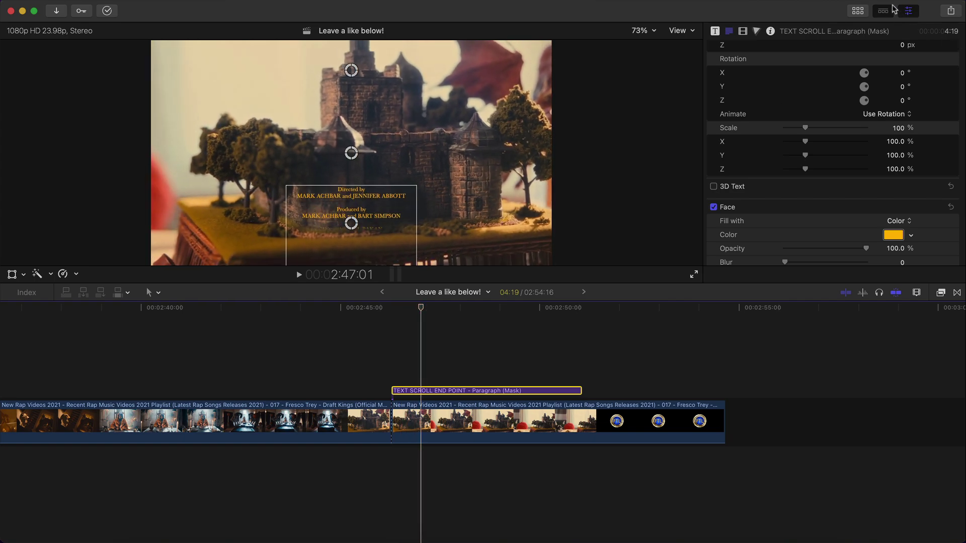
pyautogui.press('super+4')
pyautogui.press('space')
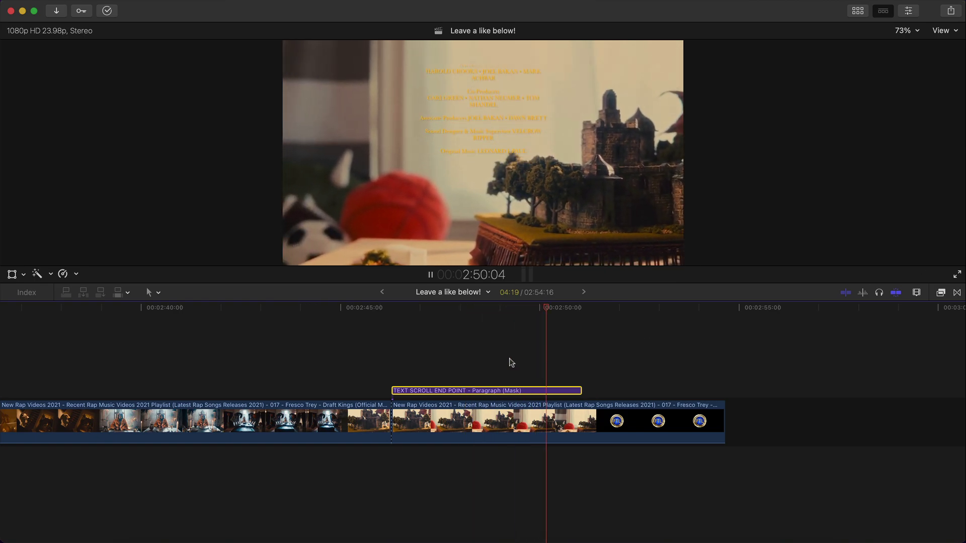
pyautogui.press('space')
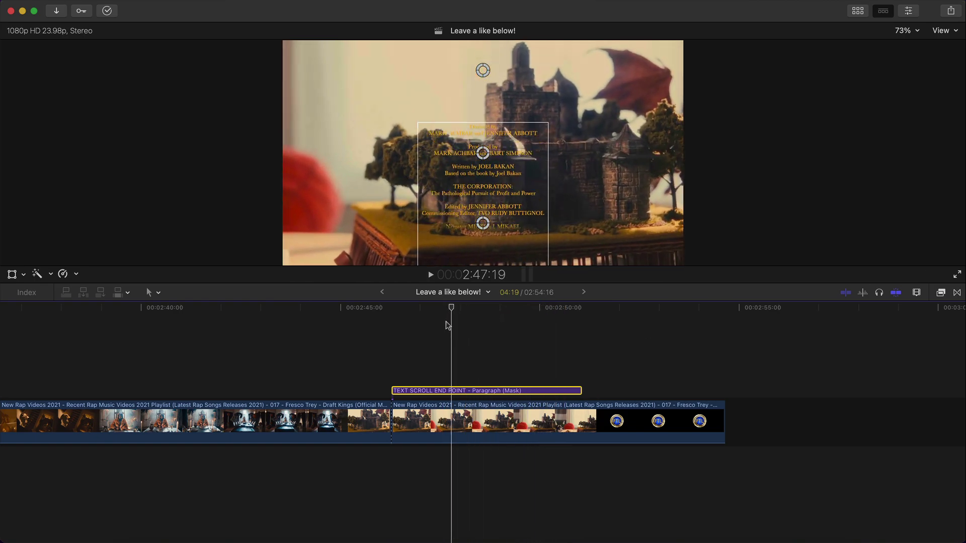
# Step: Lower the closing castle clip's opacity to about 68.6% in the Video Inspector
pyautogui.click(407, 425)
pyautogui.click(410, 425)
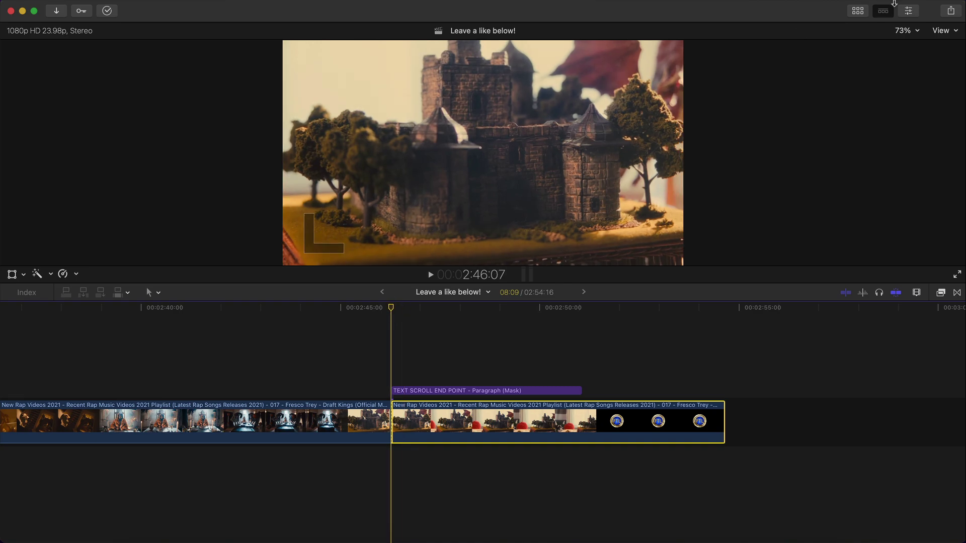
pyautogui.click(911, 10)
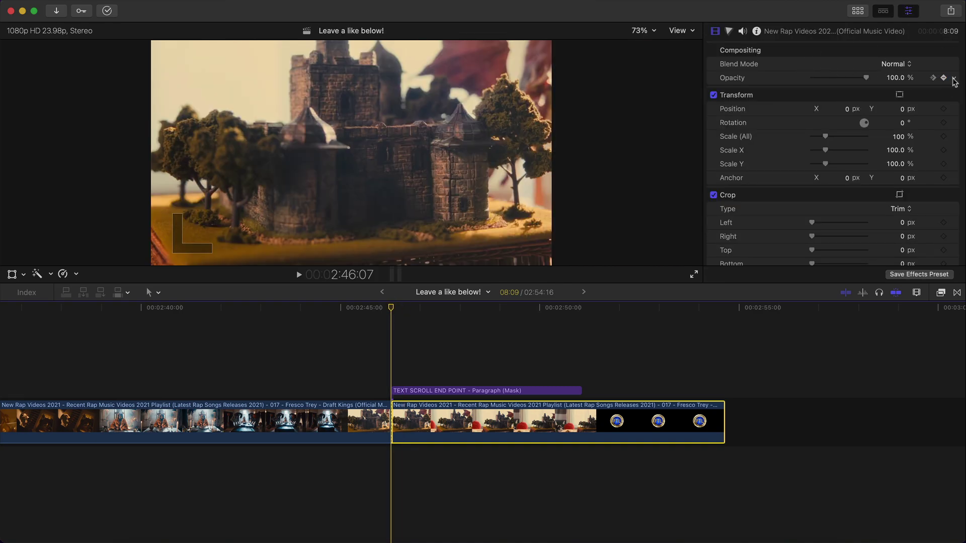
pyautogui.click(954, 78)
pyautogui.click(881, 84)
pyautogui.moveTo(866, 79); pyautogui.dragTo(849, 79)
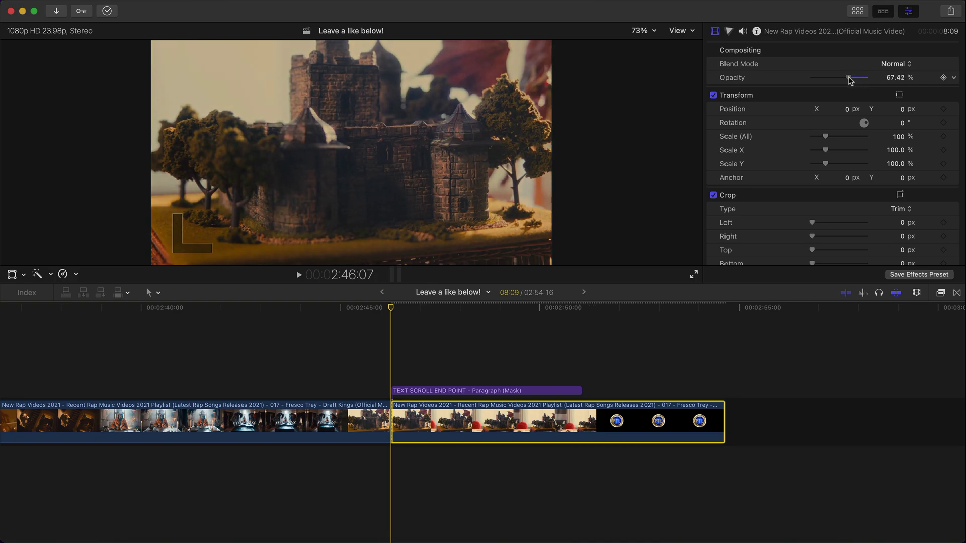
# Step: Trim about three seconds off the closing shot and keyframe its opacity rising to 100%
pyautogui.moveTo(390, 422); pyautogui.dragTo(304, 422)
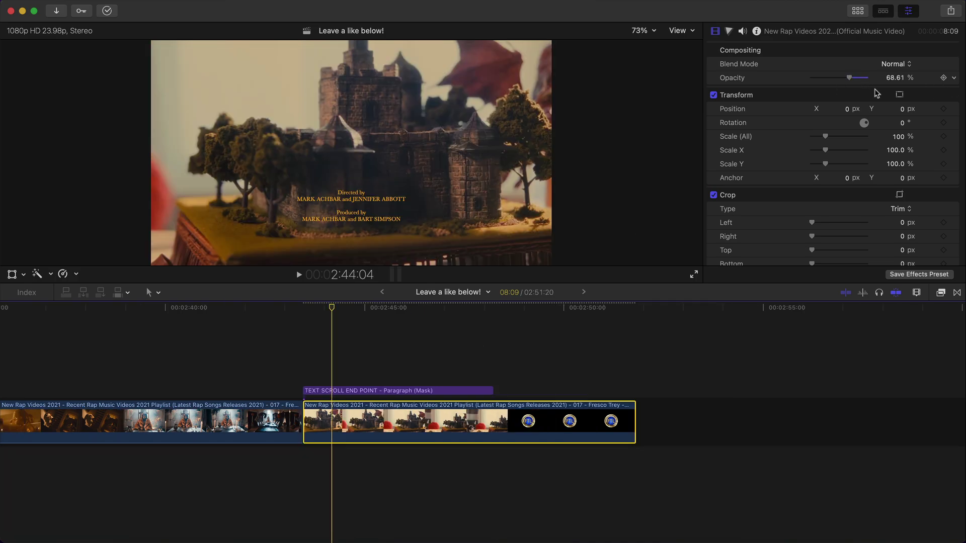
pyautogui.click(943, 78)
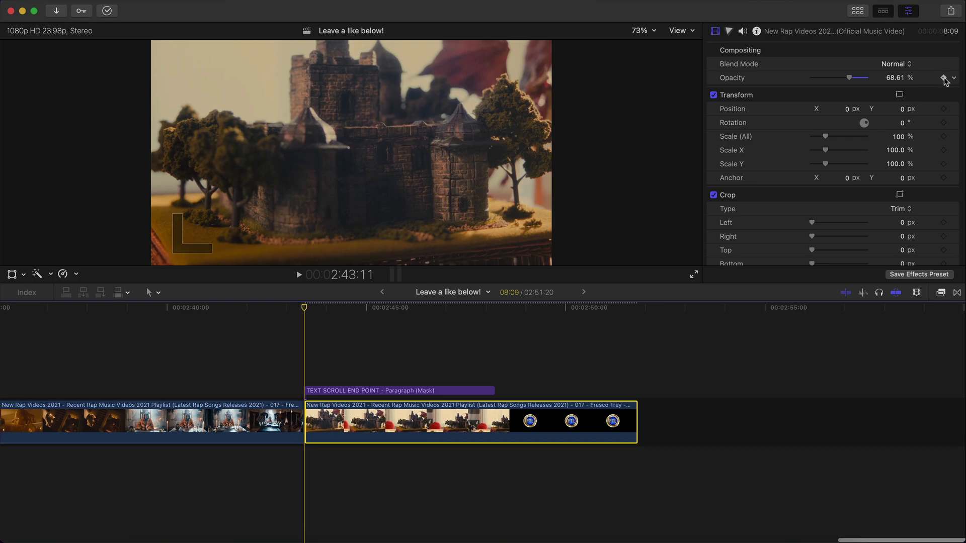
pyautogui.moveTo(316, 306); pyautogui.dragTo(520, 317)
pyautogui.moveTo(850, 79); pyautogui.dragTo(920, 69)
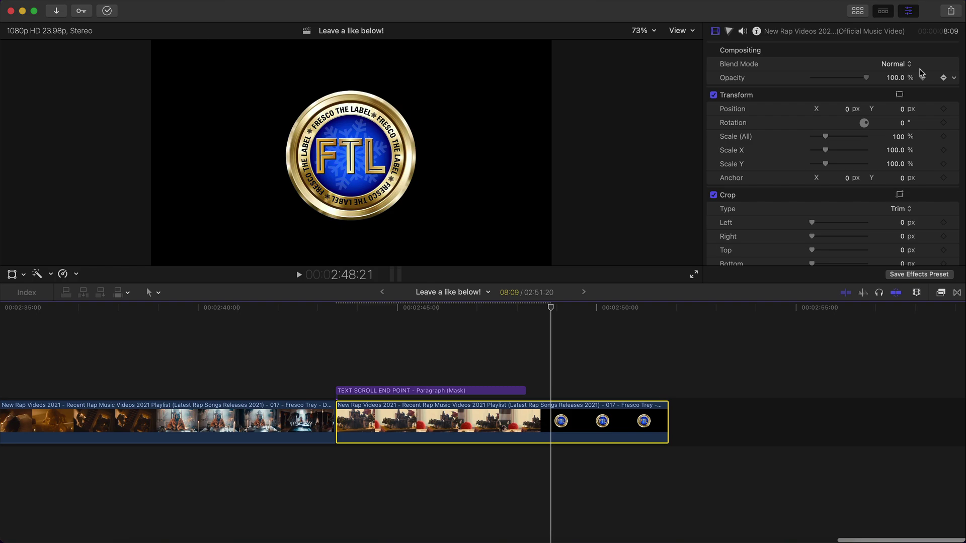
pyautogui.press('space')
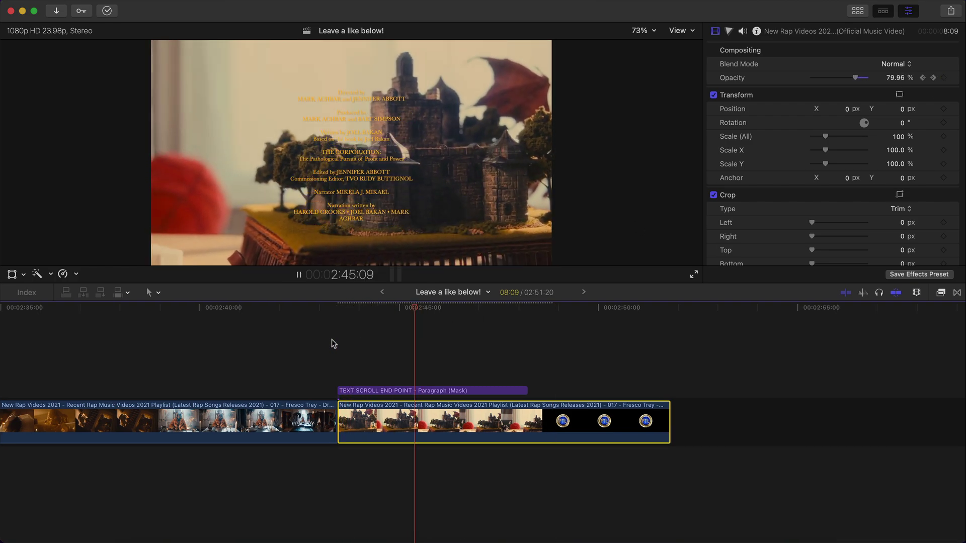
# Step: Stop the credits playback and fit the whole project in the timeline
pyautogui.press('space')
pyautogui.click(410, 311)
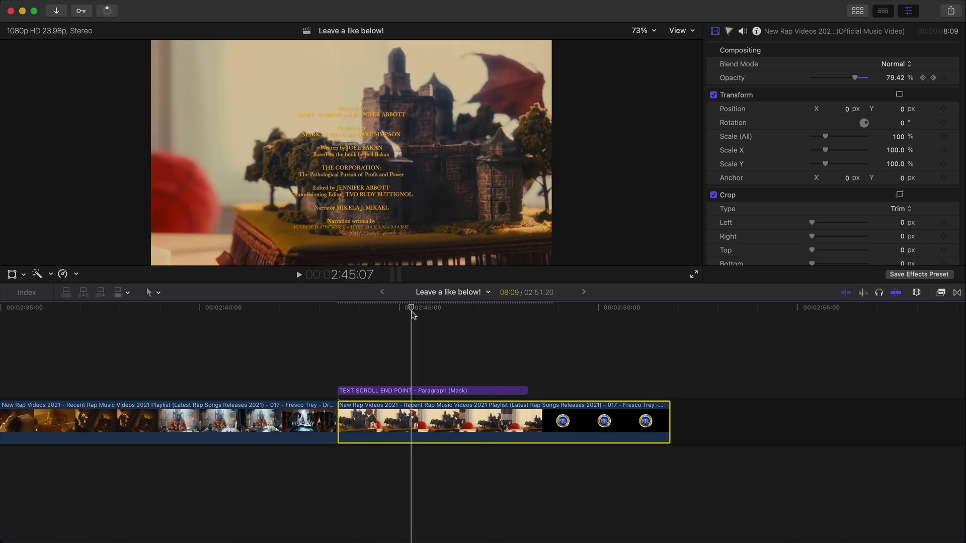
pyautogui.press('super+minus')
pyautogui.press('super+minus')
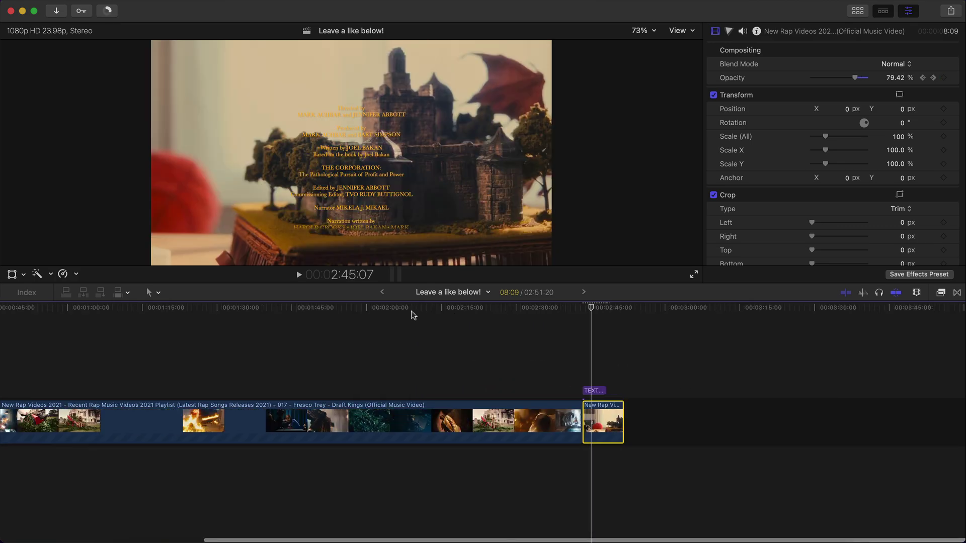
pyautogui.hotkey('shift', 'z')
# Step: Return to 00:00 and play the orange FRESCO TRAY typewriter title
pyautogui.click(351, 309)
pyautogui.moveTo(351, 311); pyautogui.dragTo(9, 439)
pyautogui.press('super+equal')
pyautogui.press('super+equal')
pyautogui.press('super+equal')
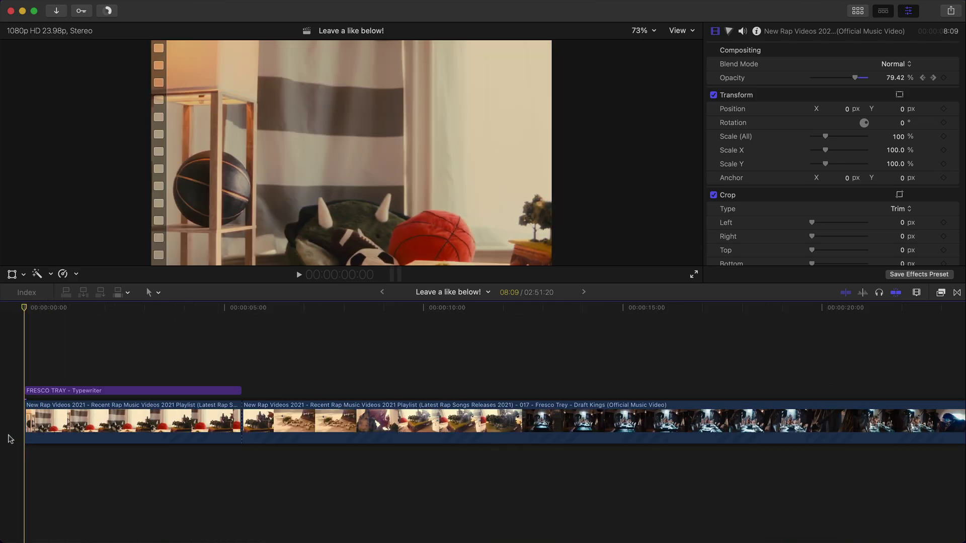
pyautogui.press('space')
pyautogui.click(197, 318)
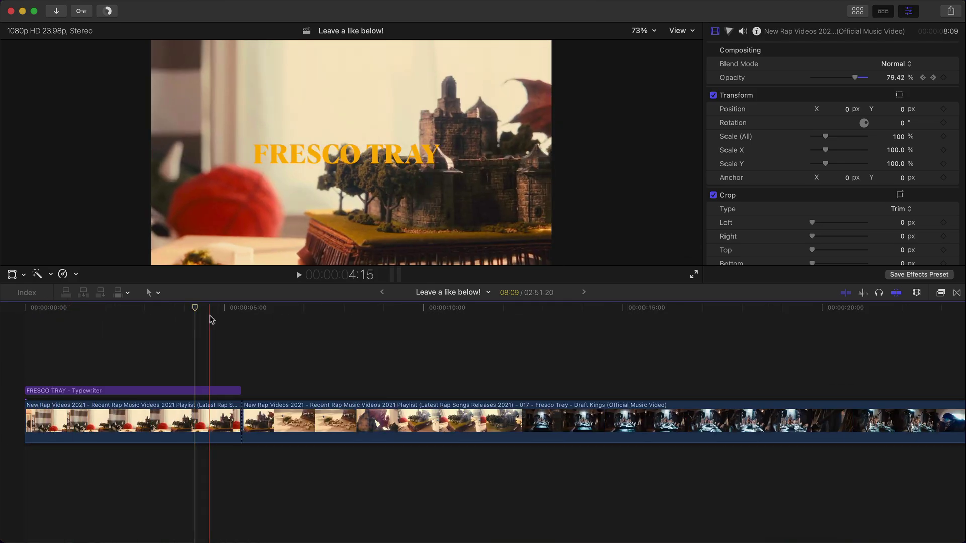